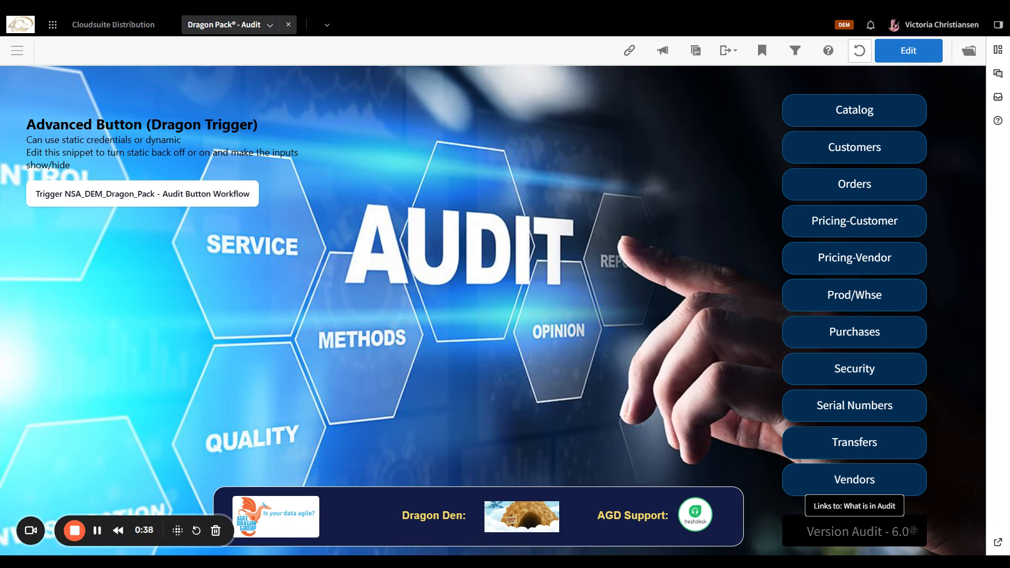
Open the Version Audit 6.0 release notes and collapse the APSV and APSS groups in Vendors V4.
click(834, 532)
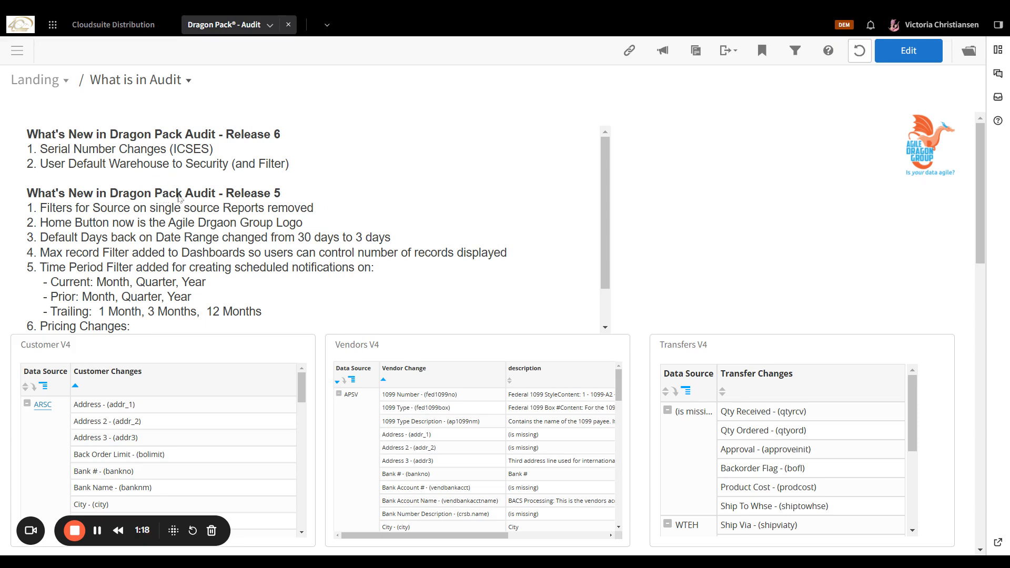
scroll(178, 198, down, 1)
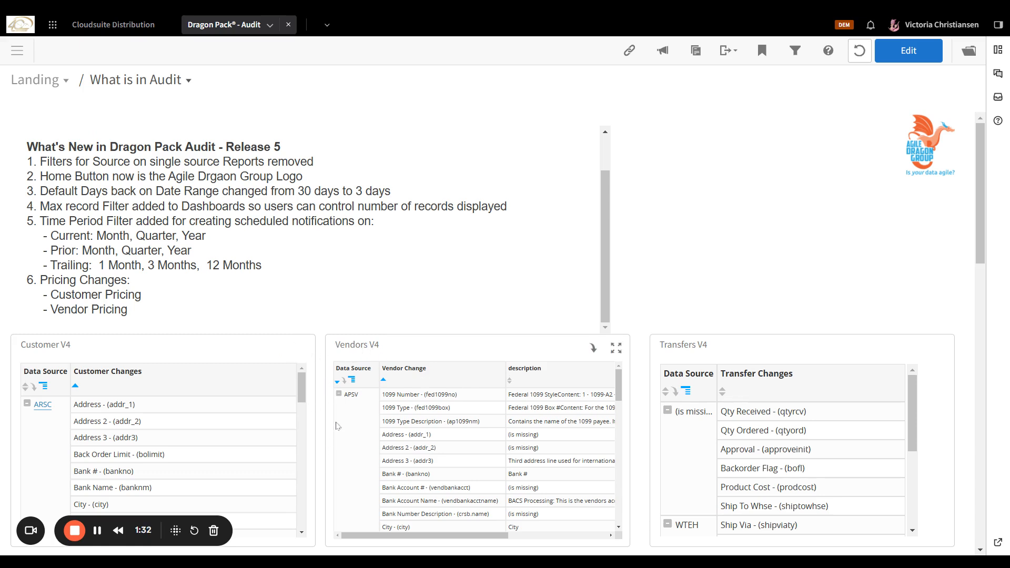
click(338, 393)
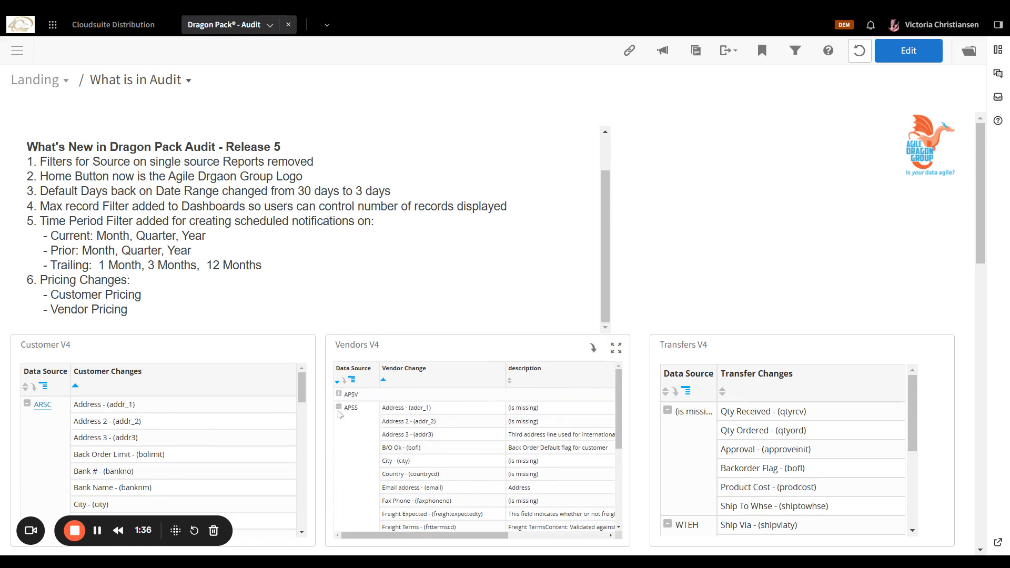
click(338, 407)
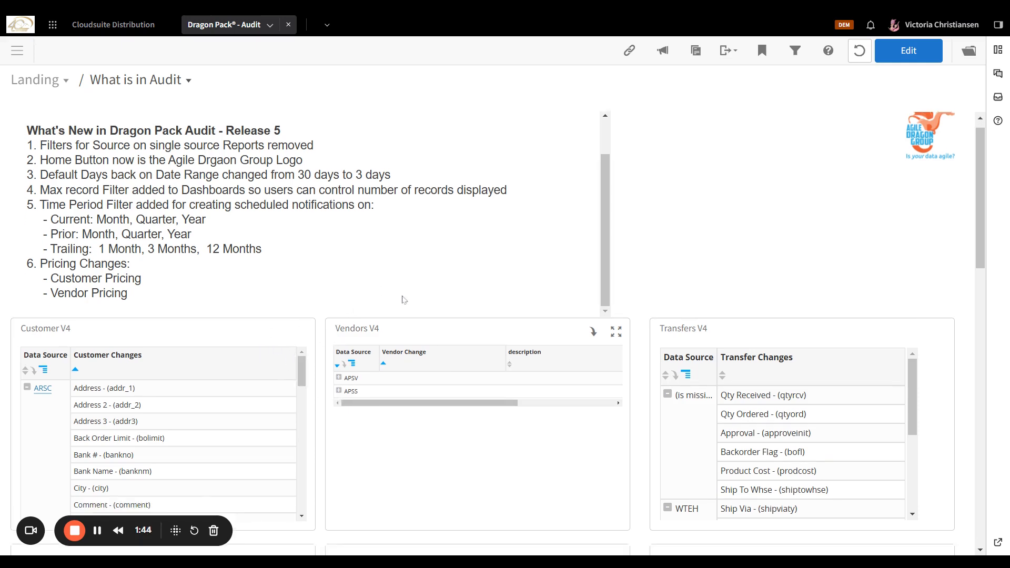
Collapse the ICSC group in the Catalog V4 dashlet and scroll through the Release 5 notes.
scroll(402, 298, down, 5)
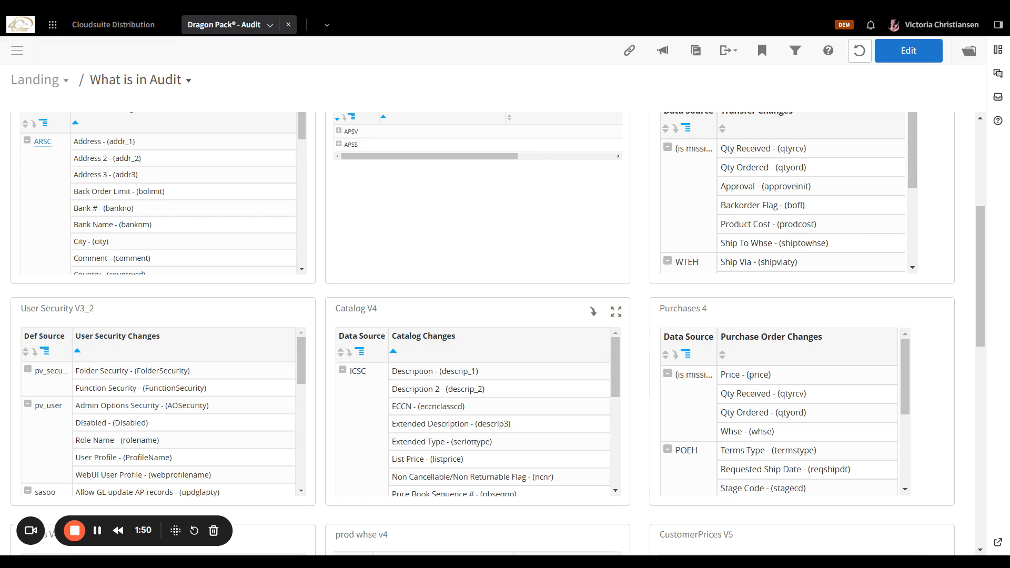
click(342, 371)
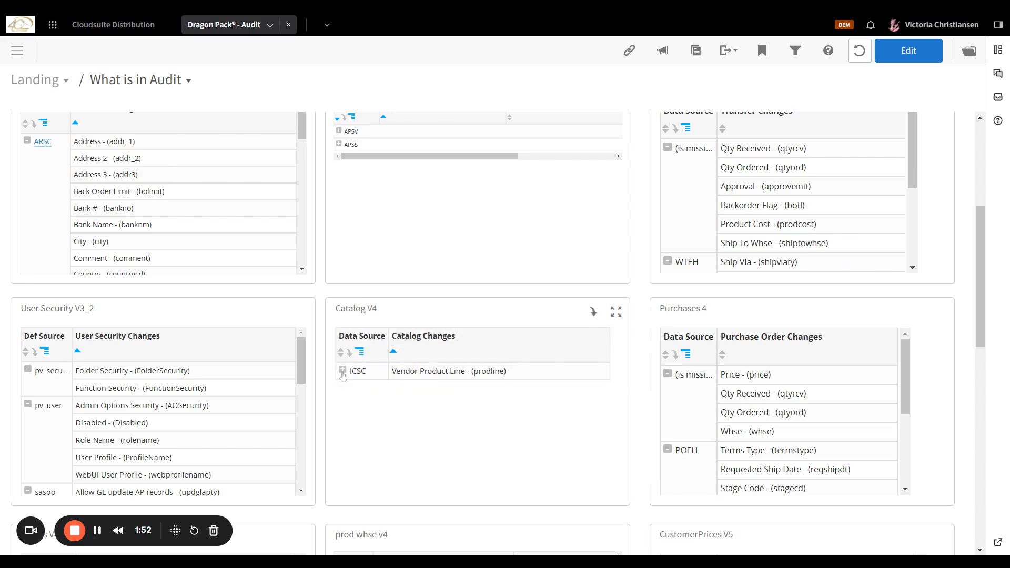
scroll(400, 358, up, 7)
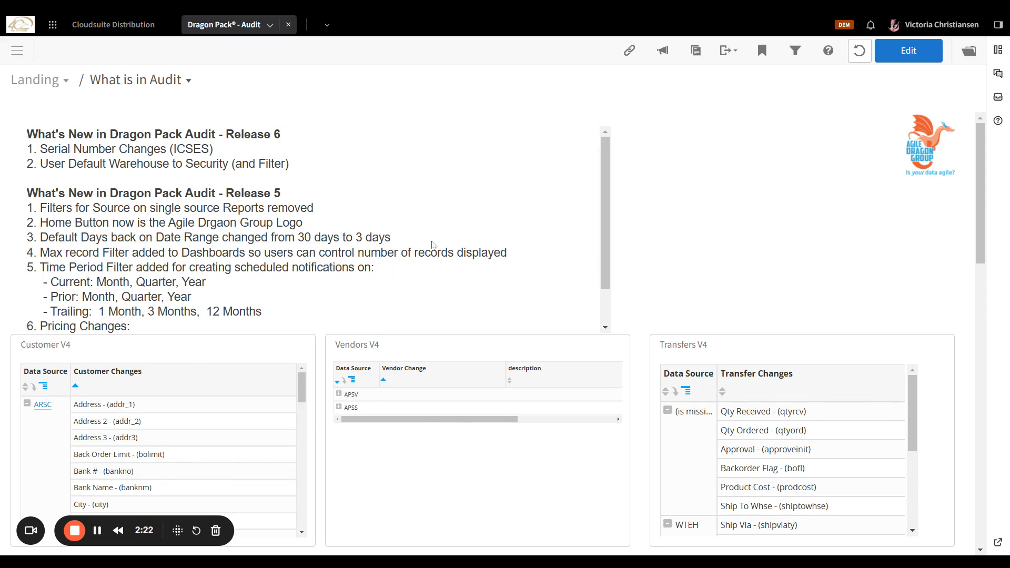
scroll(439, 255, down, 1)
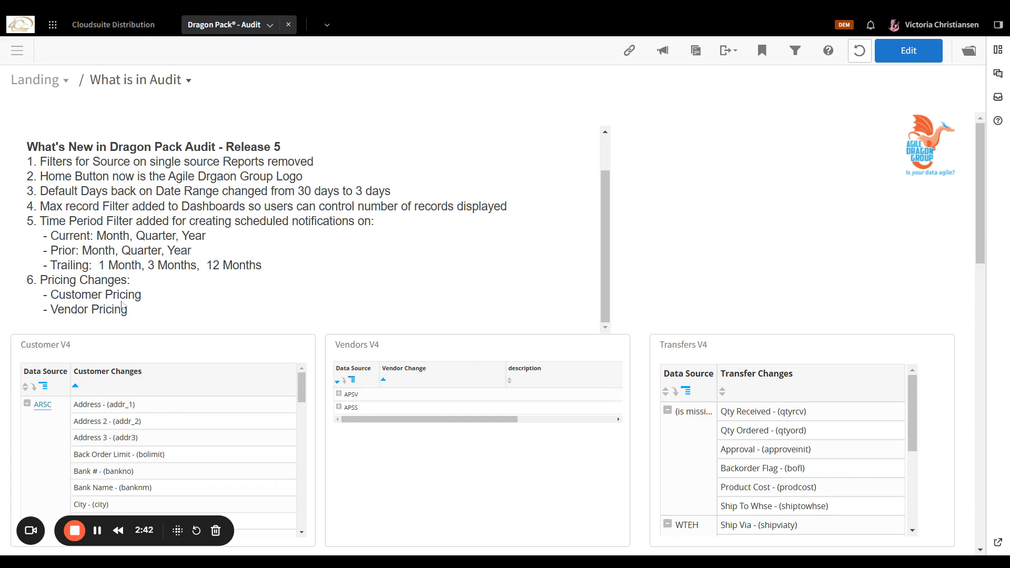
scroll(546, 261, down, 12)
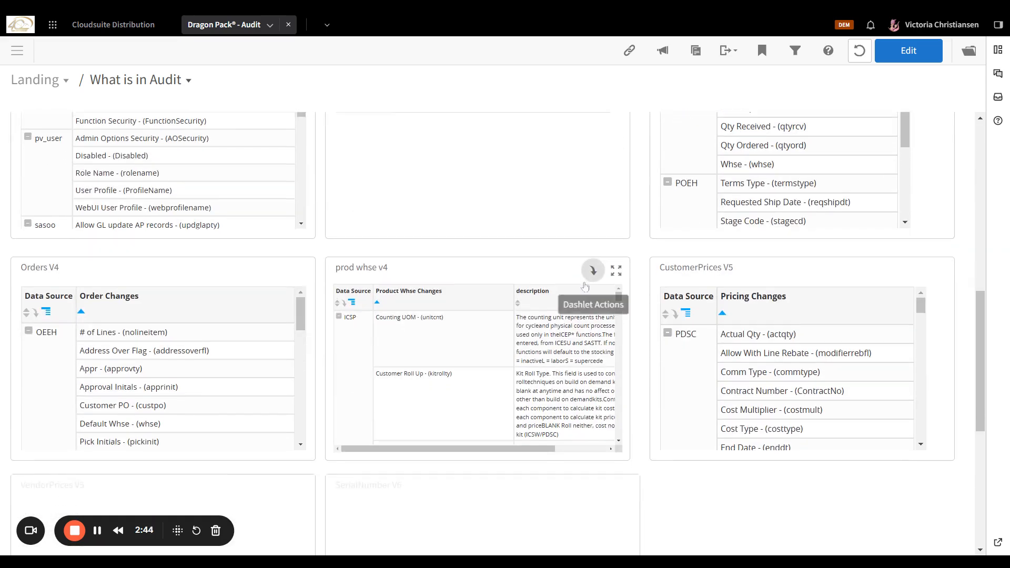
scroll(585, 285, down, 5)
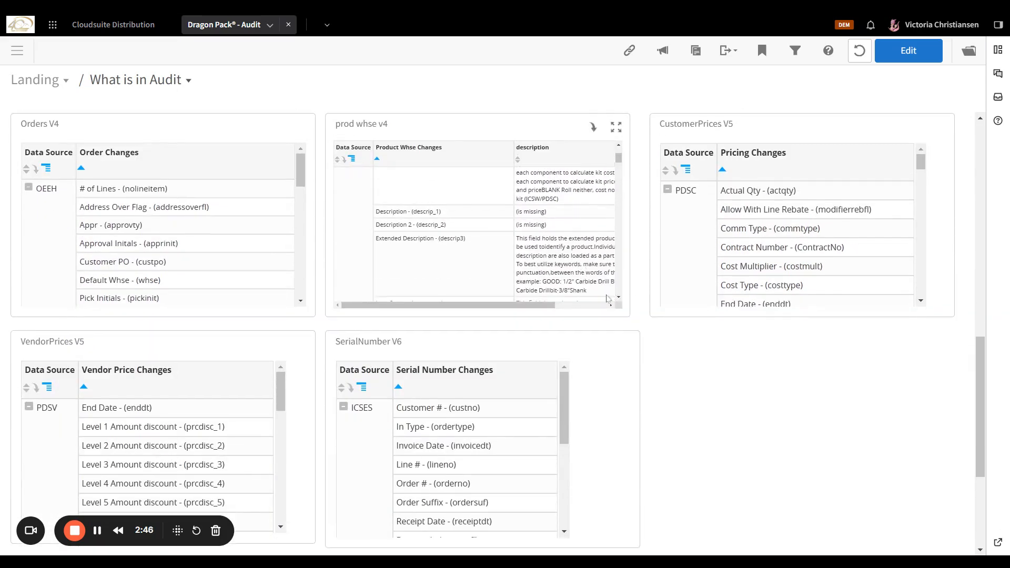
scroll(838, 284, up, 3)
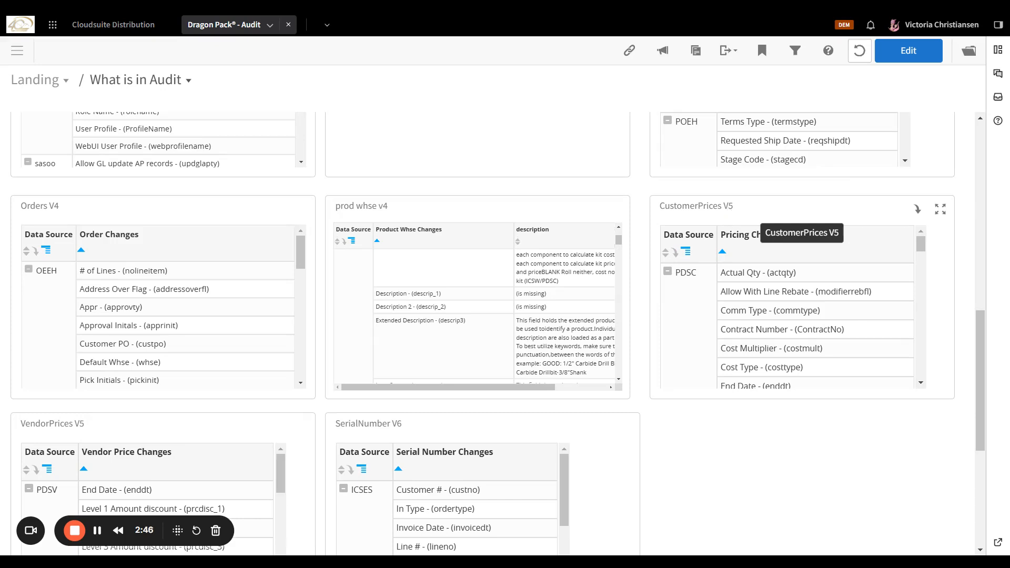
scroll(169, 286, down, 2)
scroll(106, 411, down, 1)
scroll(87, 441, down, 1)
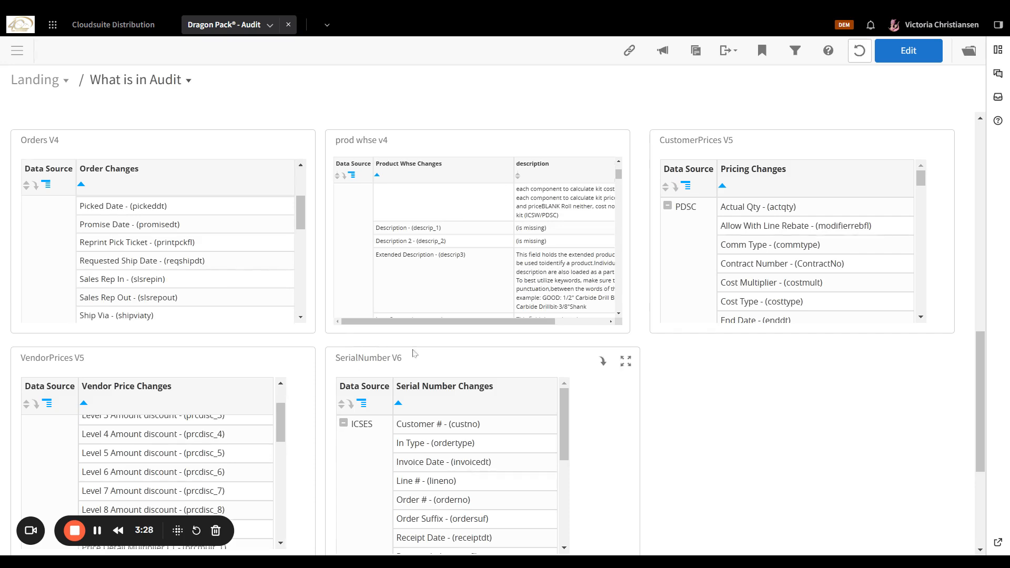
scroll(539, 357, up, 5)
scroll(539, 357, up, 8)
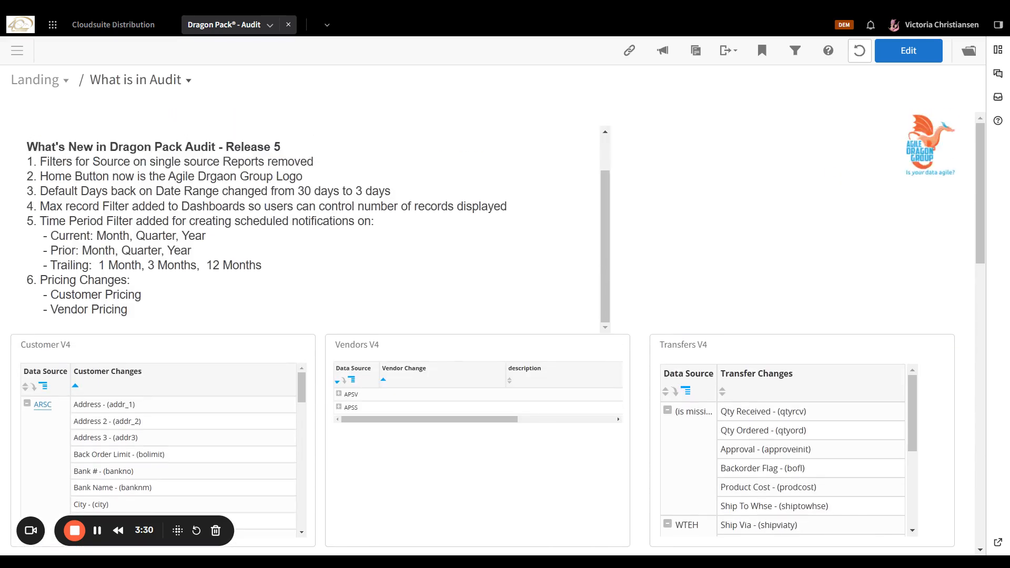
Return to the Audit home page via the Agile Dragon Group logo and open Orders.
click(919, 143)
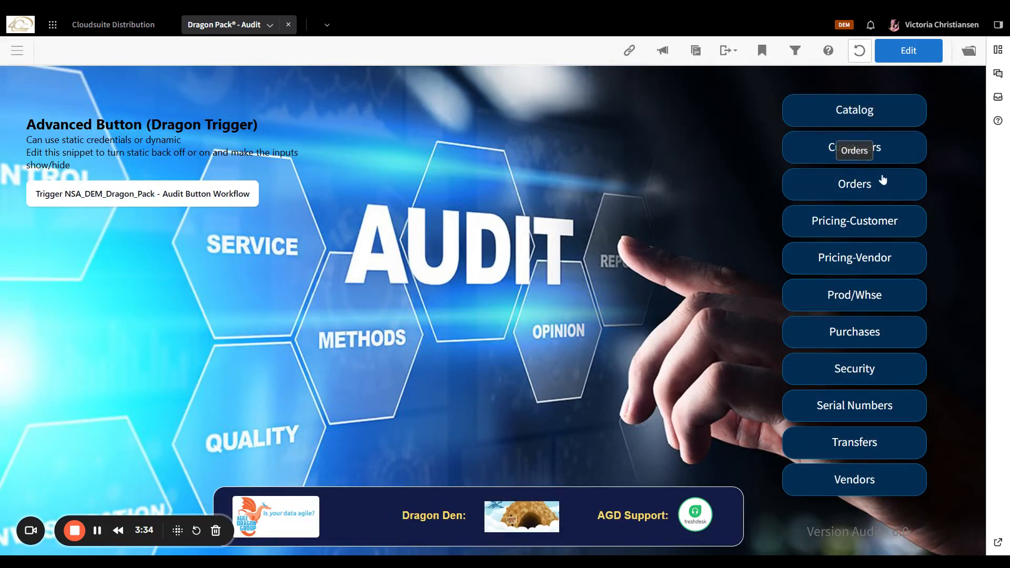
click(864, 190)
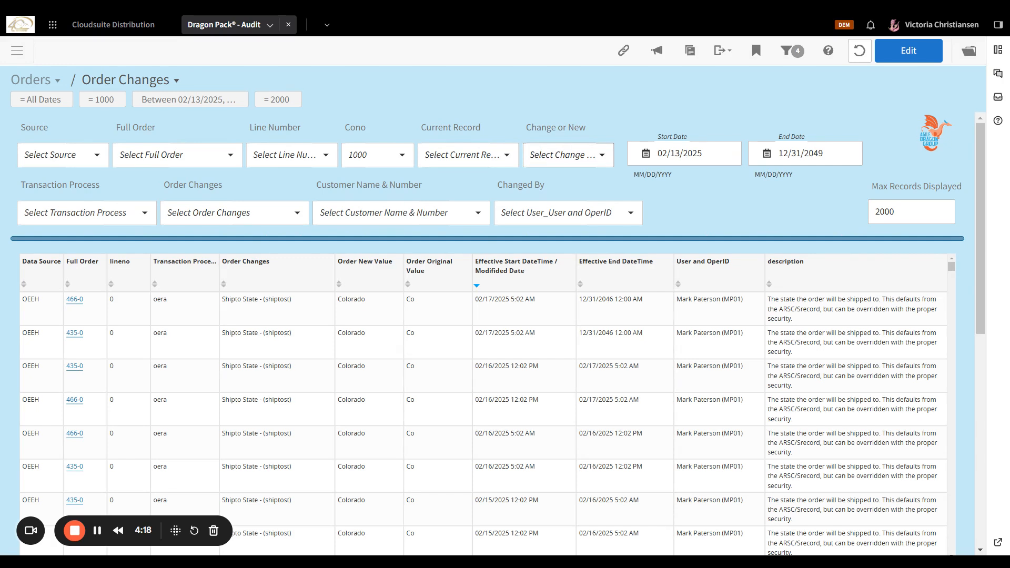
Set the Change or New filter to New instead of Changed.
click(558, 154)
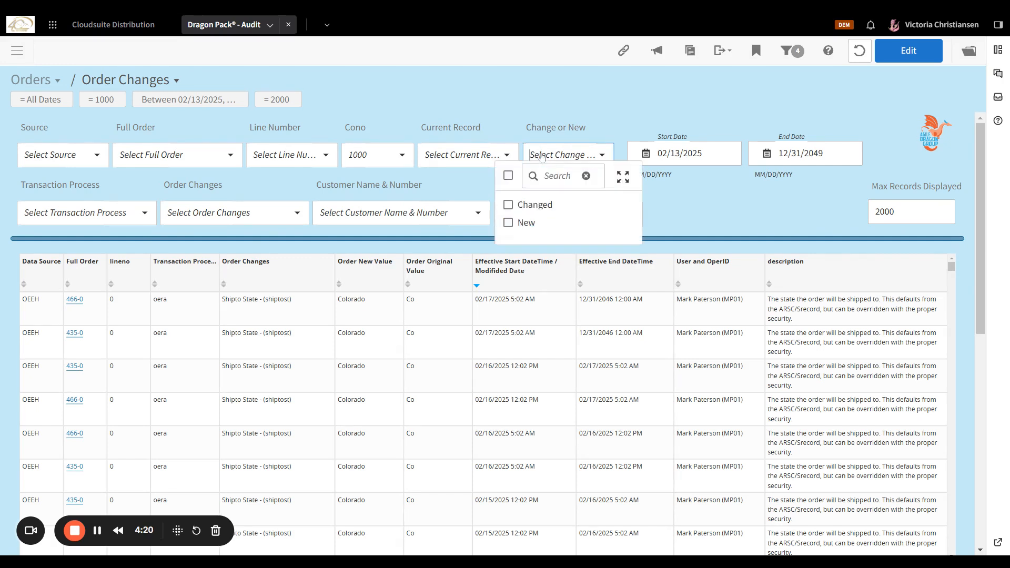
click(531, 209)
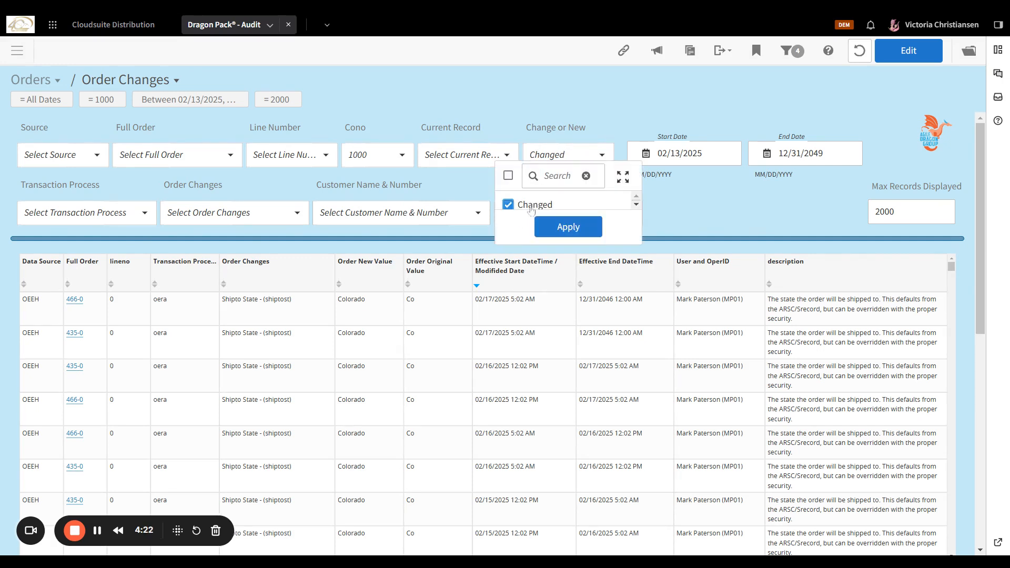
click(531, 205)
click(569, 155)
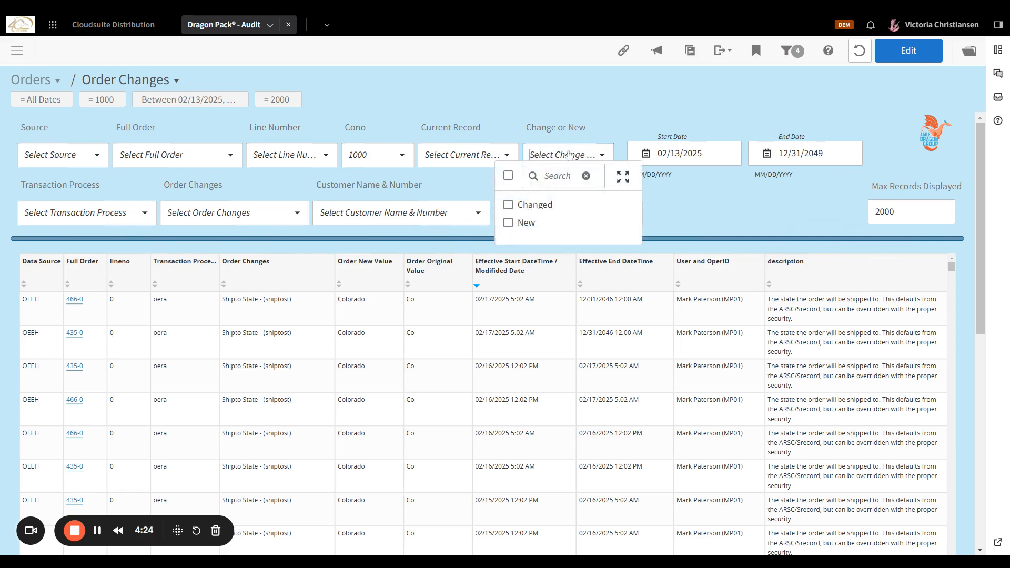
click(508, 225)
click(564, 229)
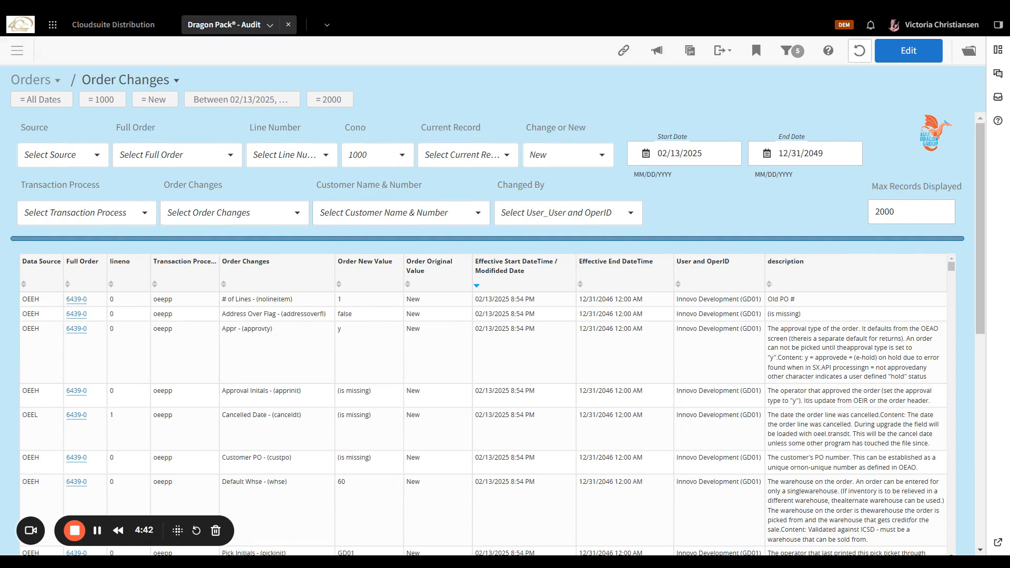
Filter Changed By to the single user found by searching their last name.
click(533, 212)
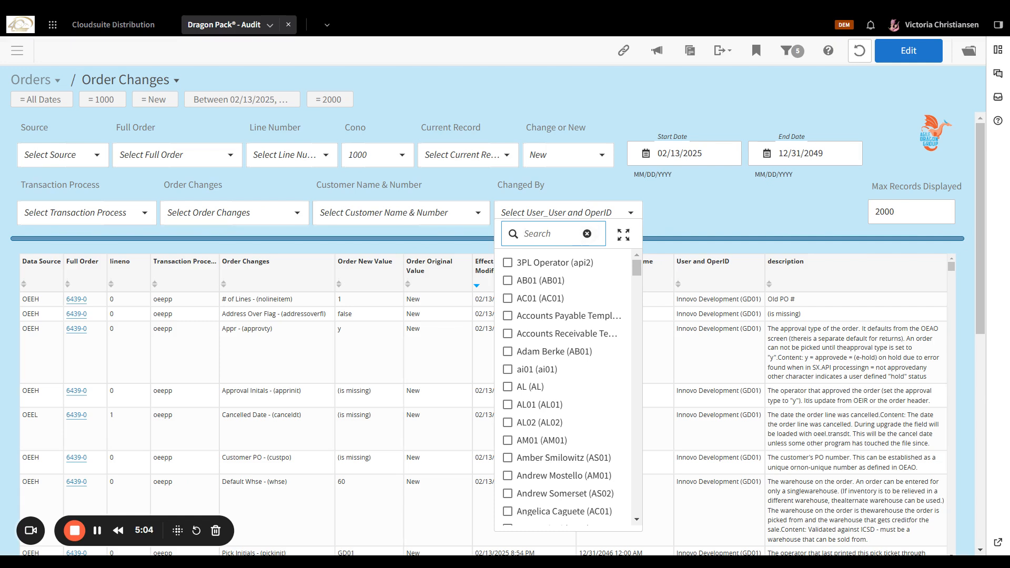
text(jone)
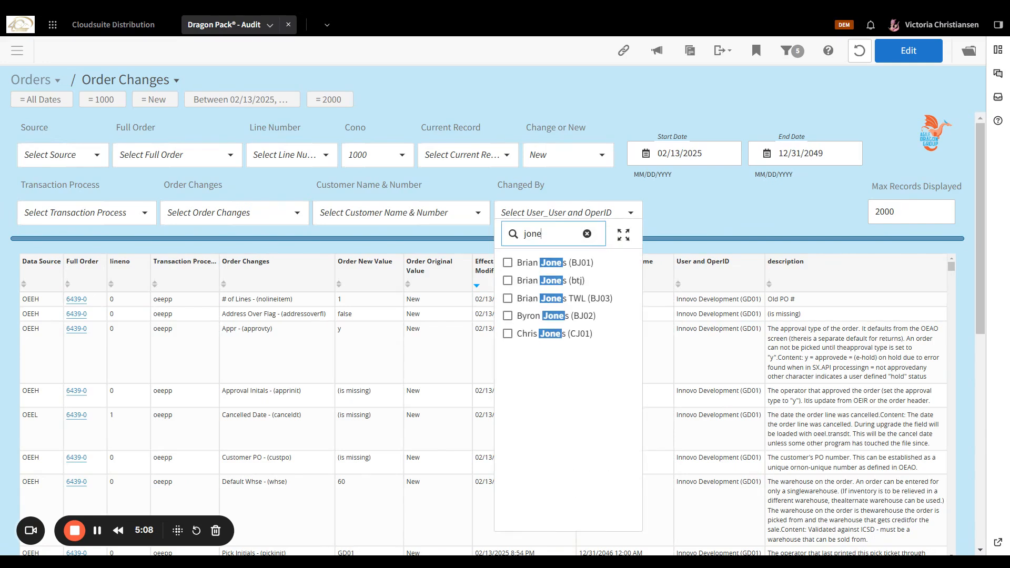
click(507, 263)
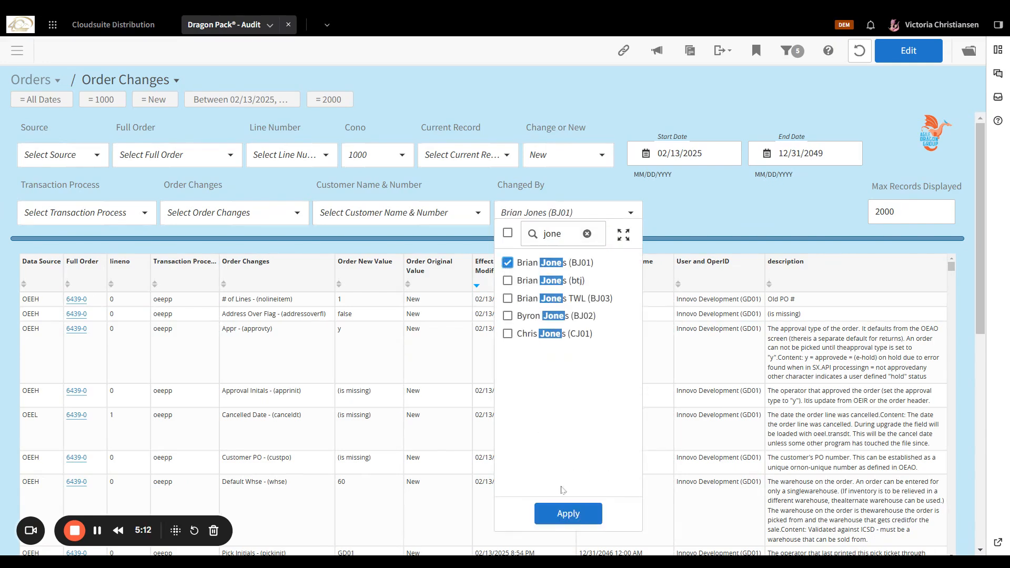
click(561, 519)
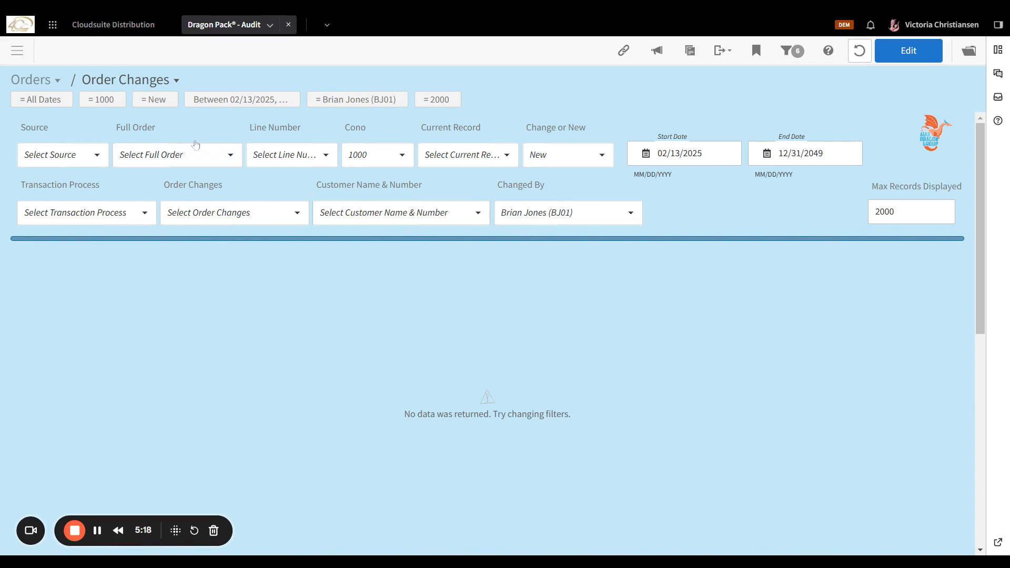
Remove the Between 02/13/2025–12/31/2049 date range filter so All Dates apply.
mouse_move(140, 99)
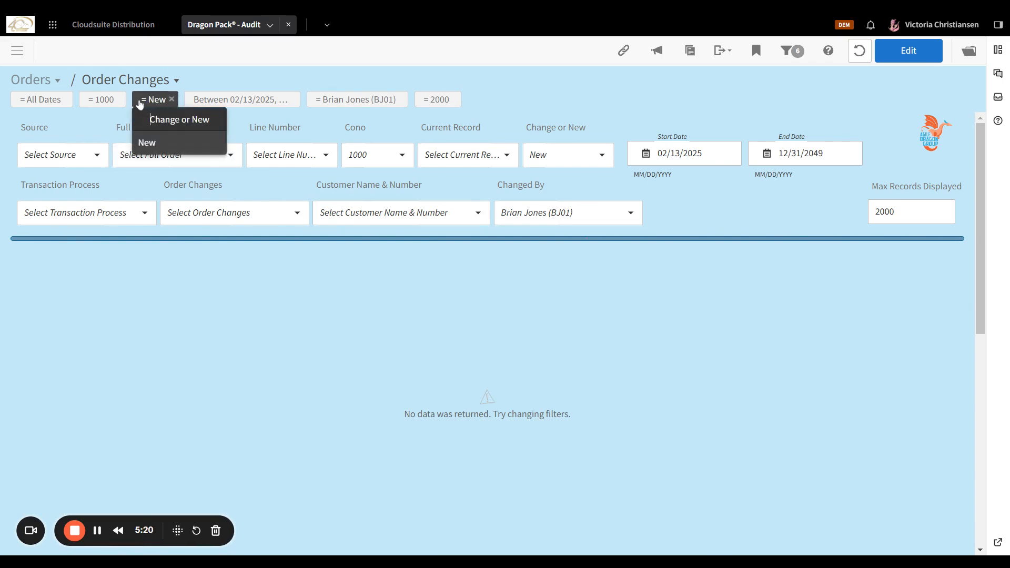
mouse_move(221, 100)
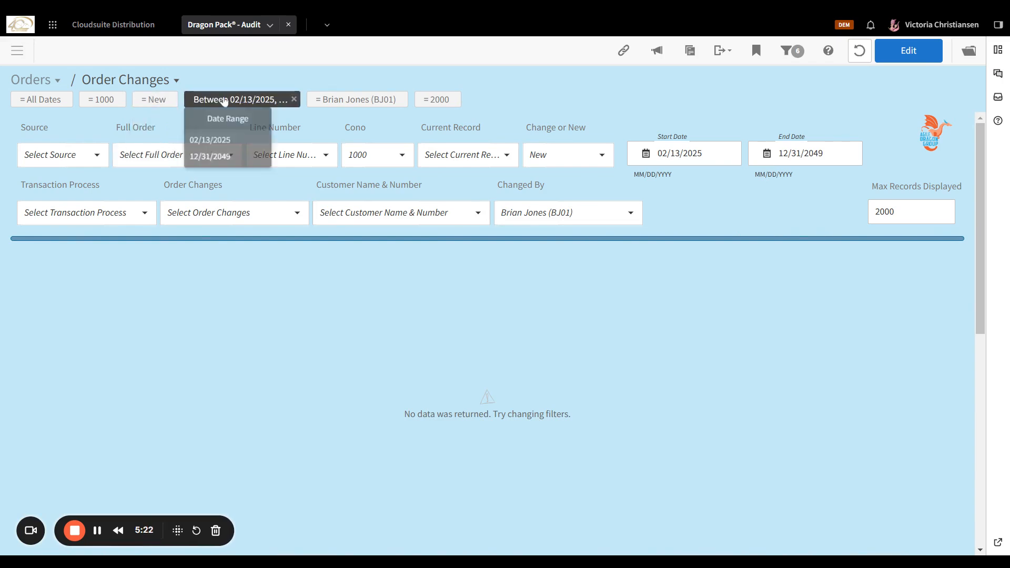
click(294, 99)
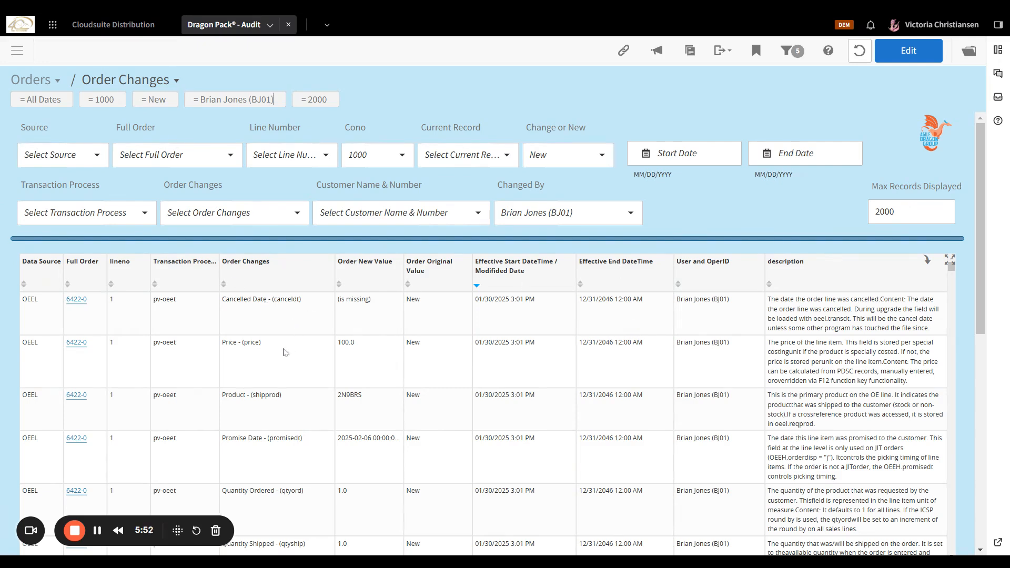
Filter the Order Changes field to Price - (price) by searching 'price'.
click(265, 223)
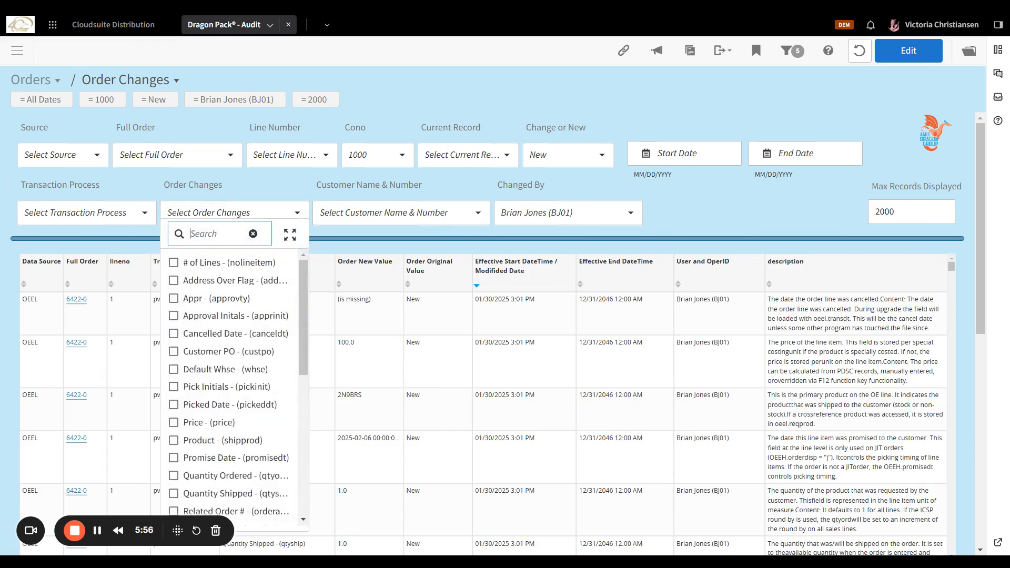
text(pice)
key(BackSpace)
key(BackSpace)
key(BackSpace)
text(r)
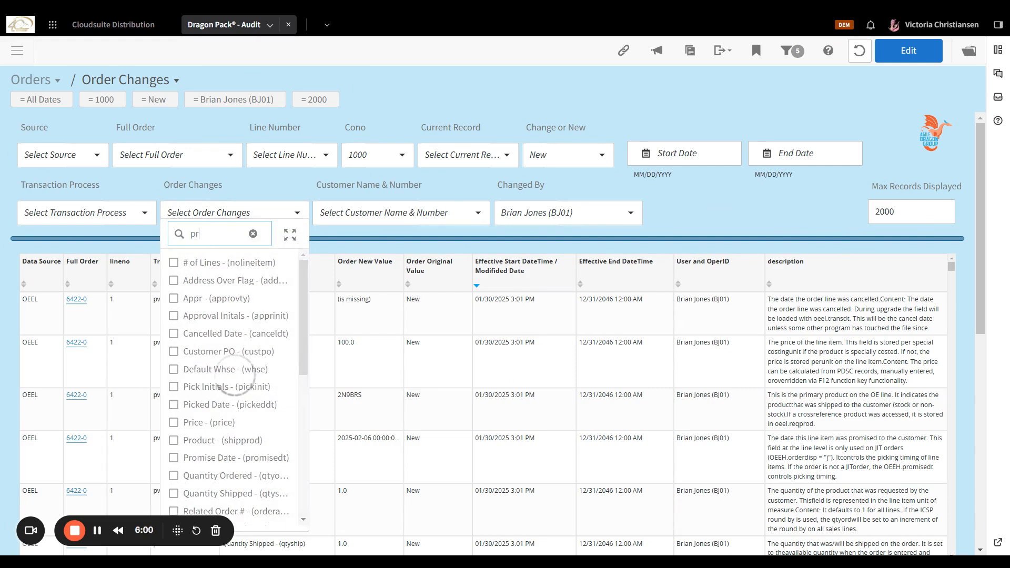
text(ice)
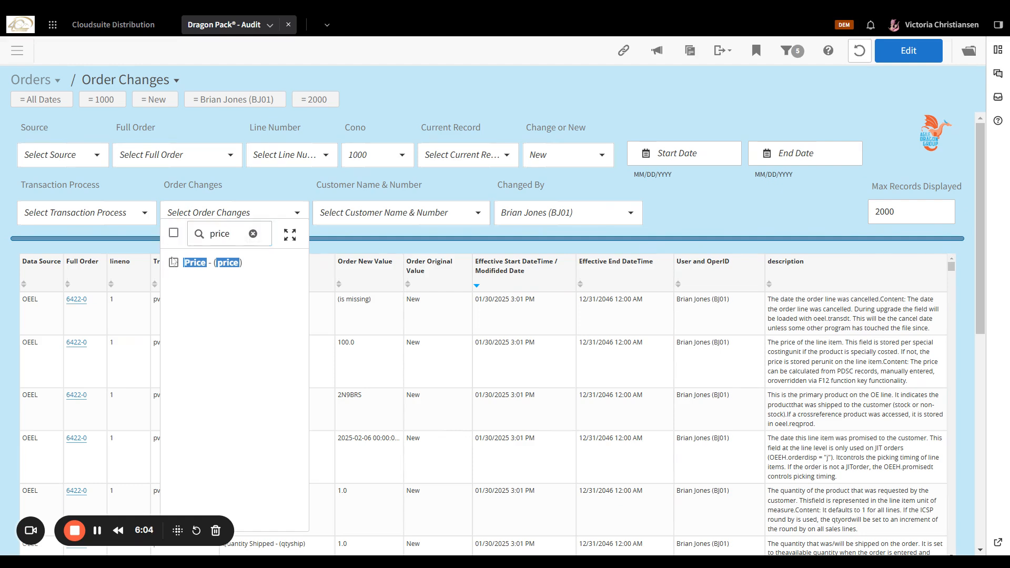
click(173, 263)
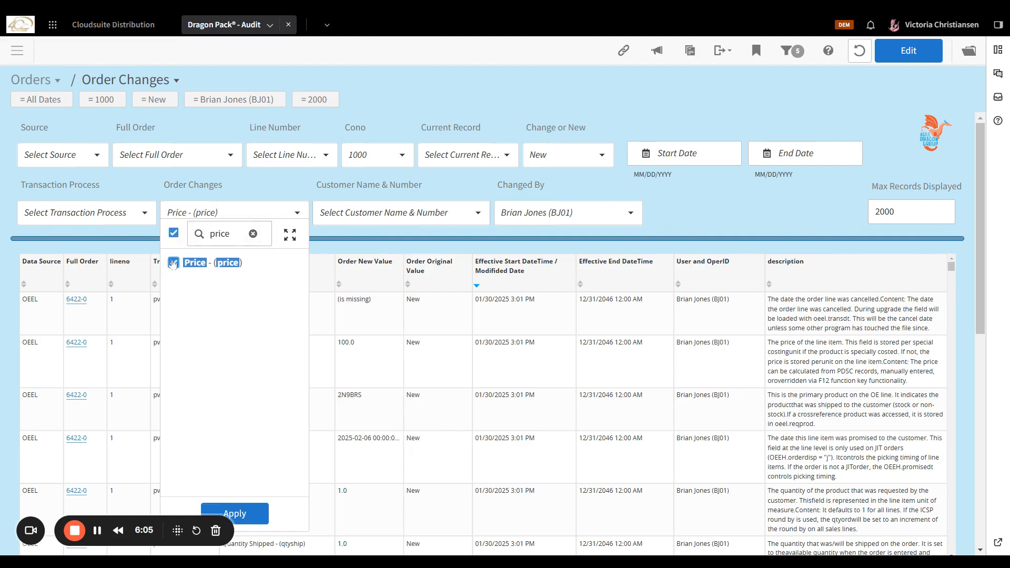
click(249, 518)
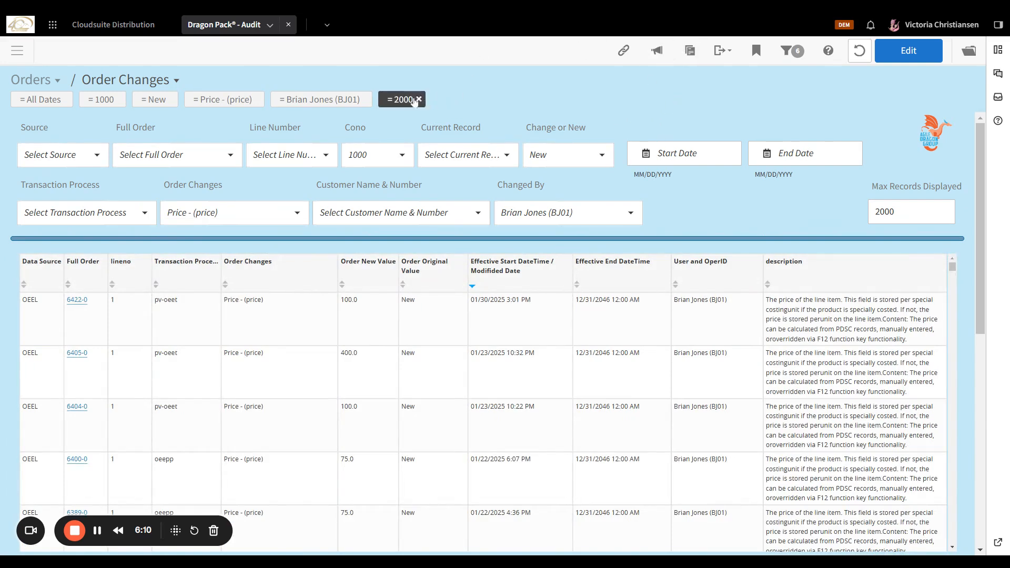
mouse_move(396, 105)
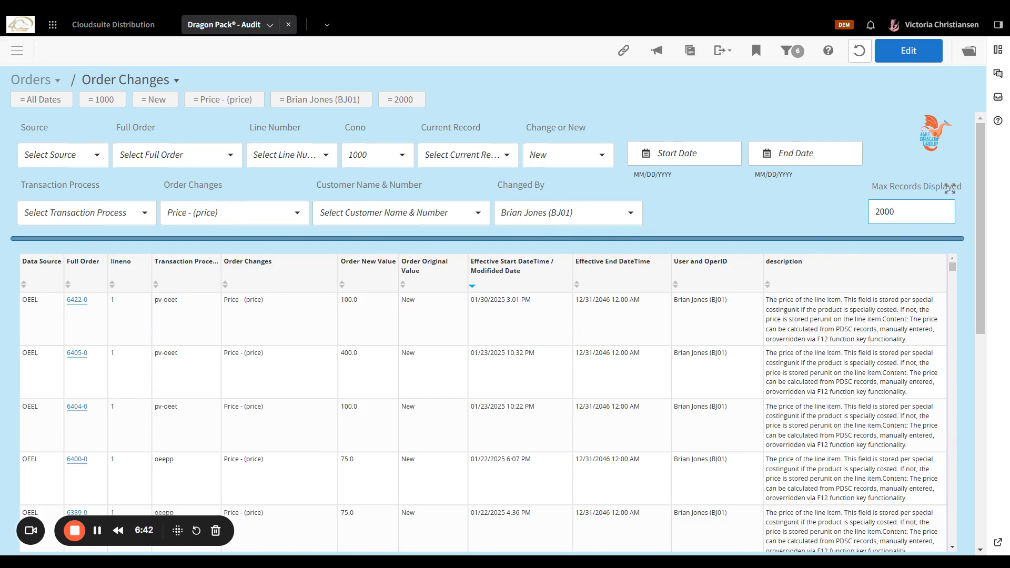
Set Max Records Displayed to 20000 and apply it.
text(00)
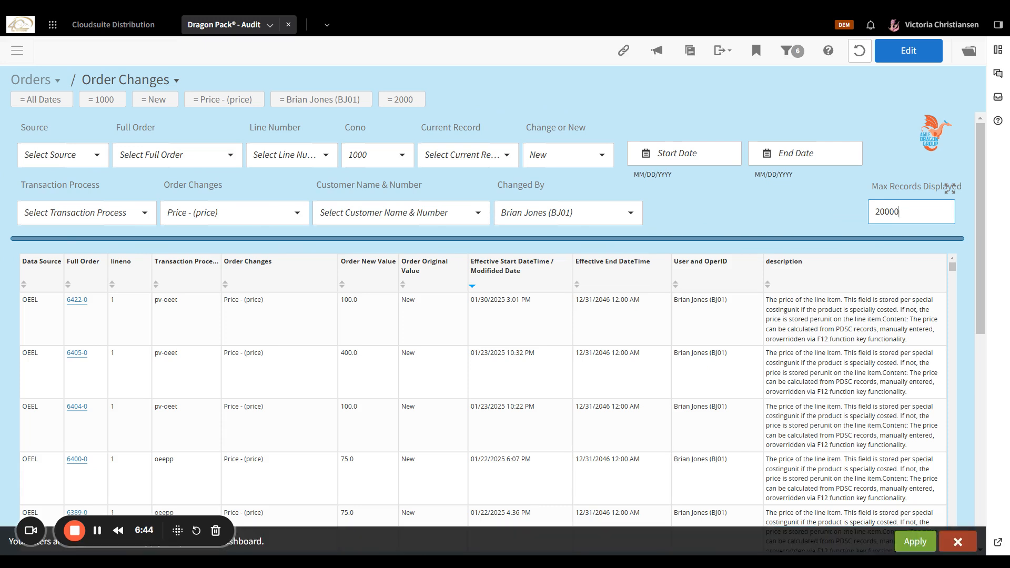
key(BackSpace)
click(908, 538)
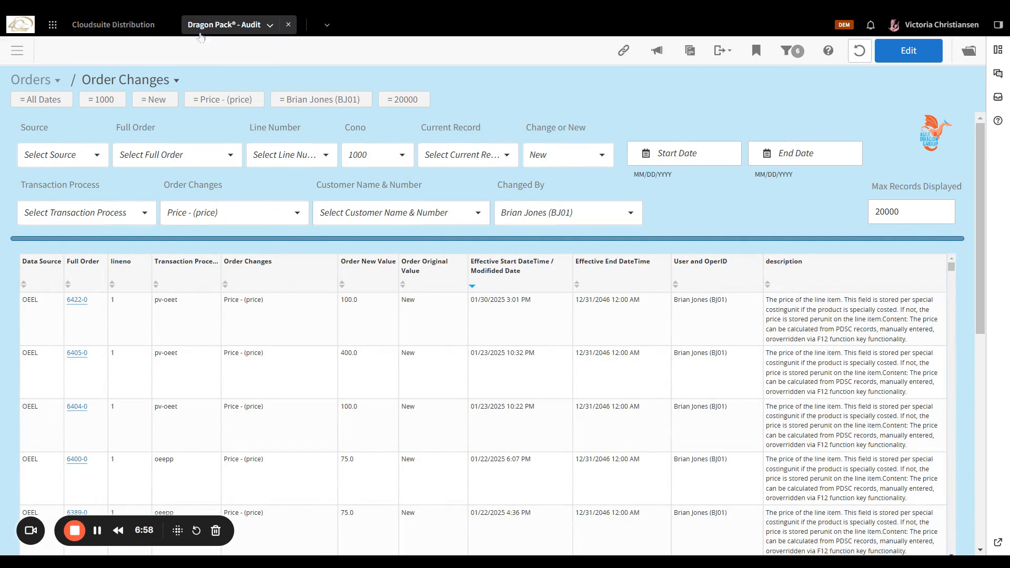
mouse_move(82, 98)
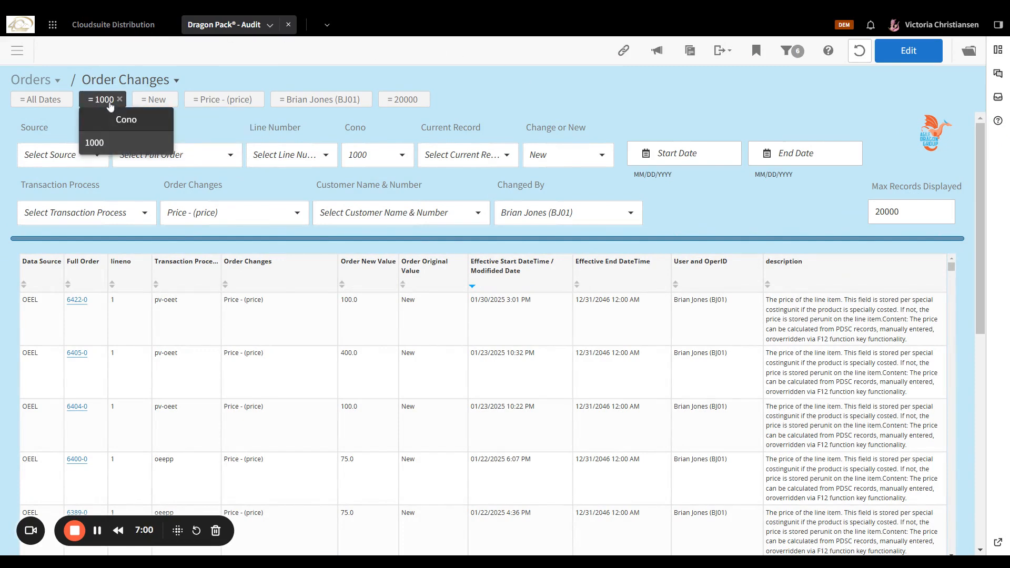
mouse_move(145, 106)
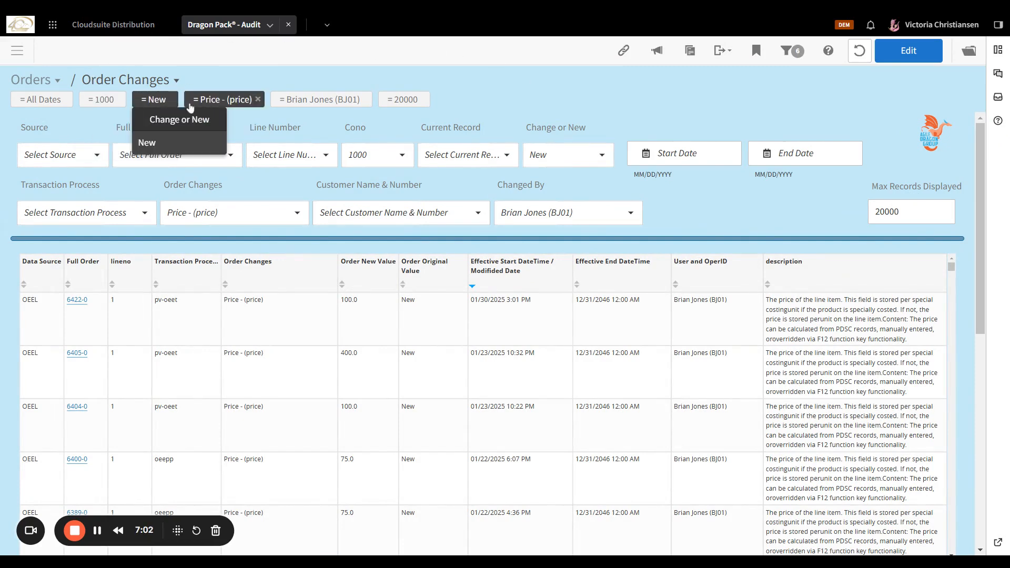
mouse_move(210, 107)
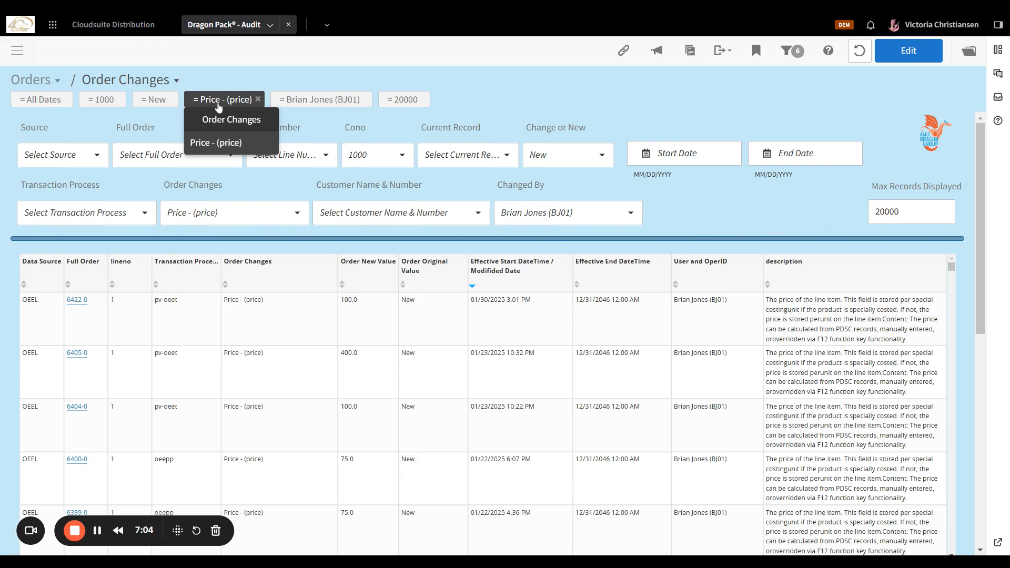
mouse_move(318, 108)
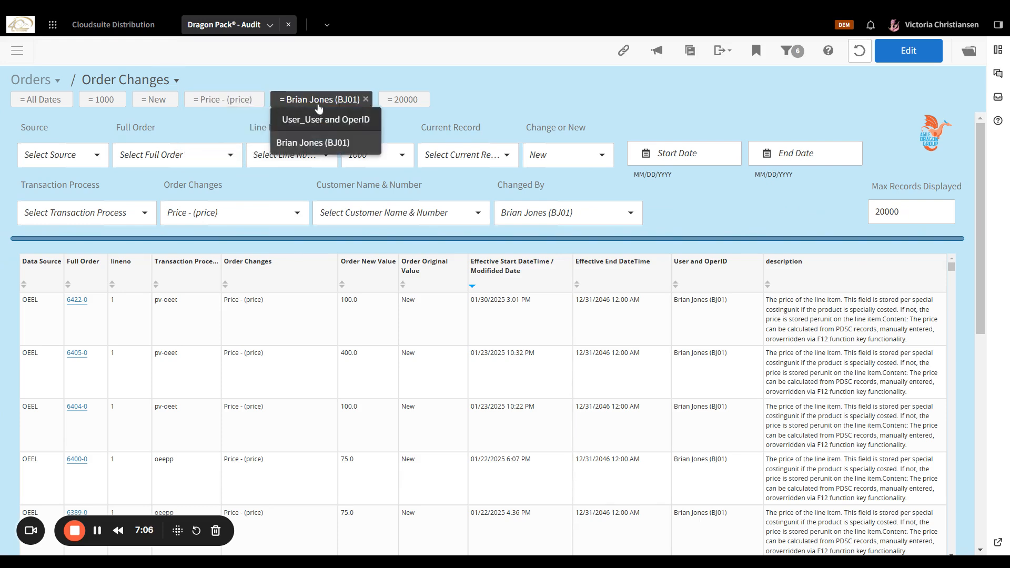
mouse_move(402, 103)
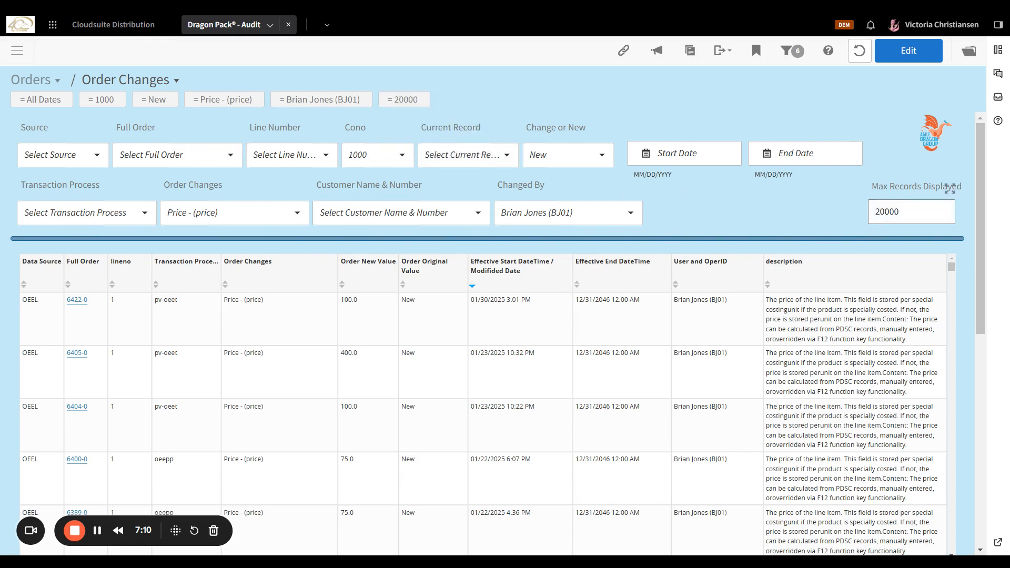
mouse_move(43, 100)
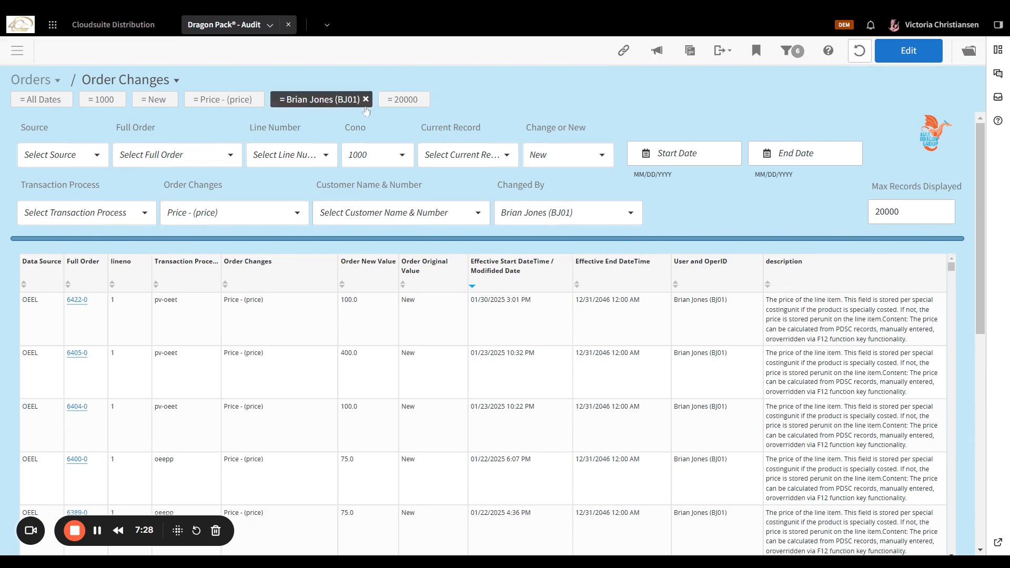
Switch the Change or New filter from New to Changed records only.
click(161, 100)
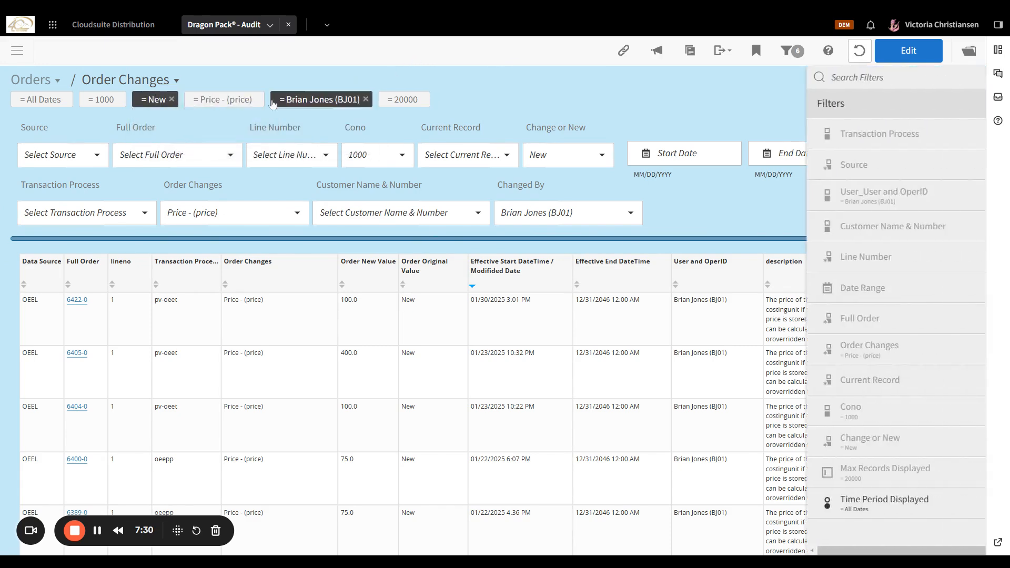
click(966, 104)
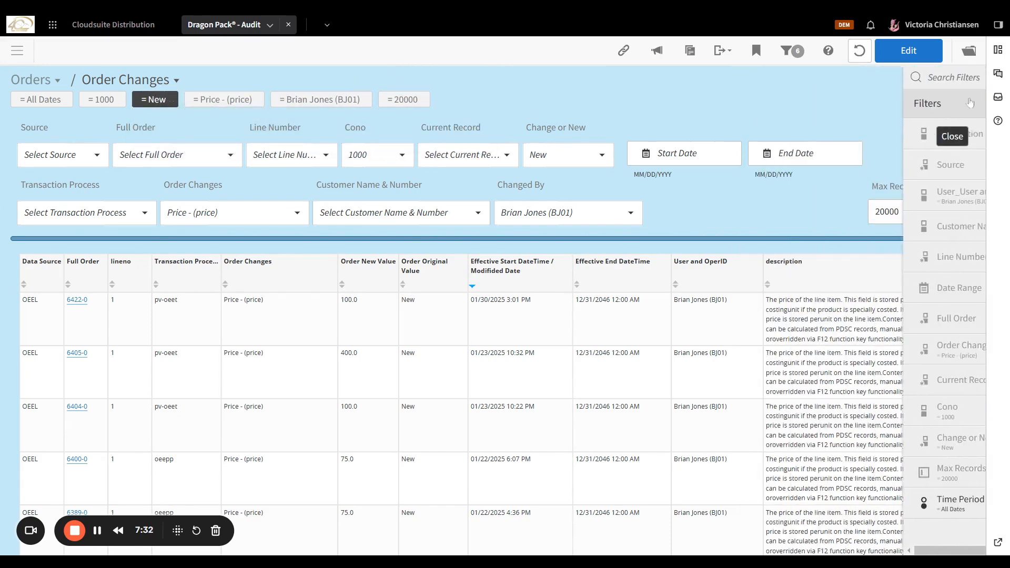
click(590, 155)
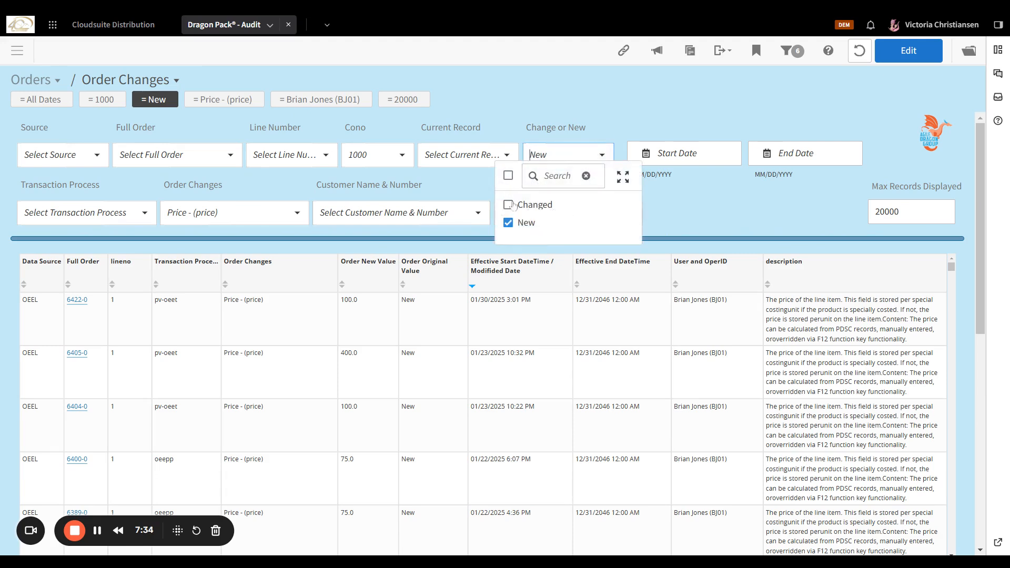
click(508, 204)
scroll(521, 202, down, 1)
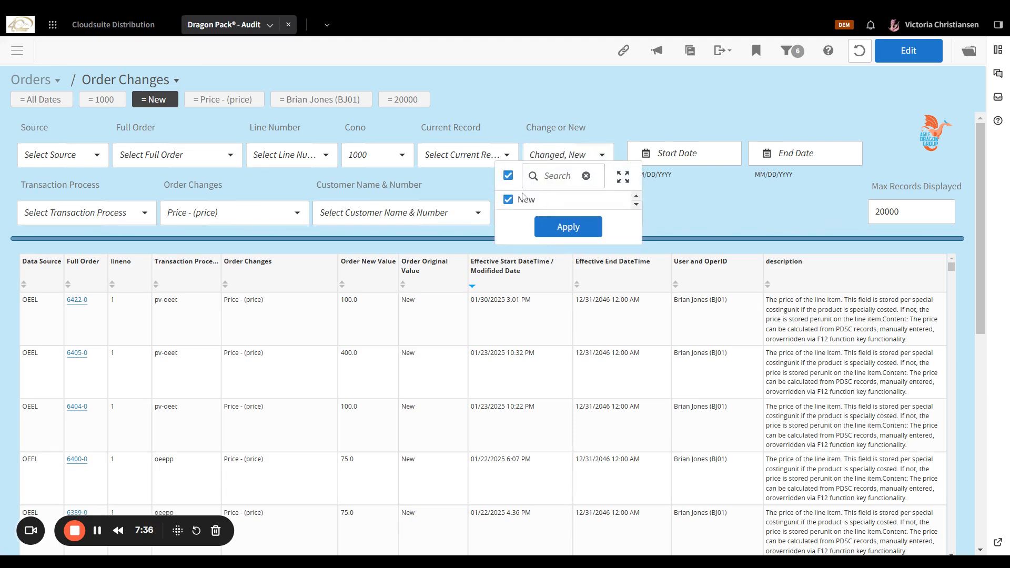
click(508, 200)
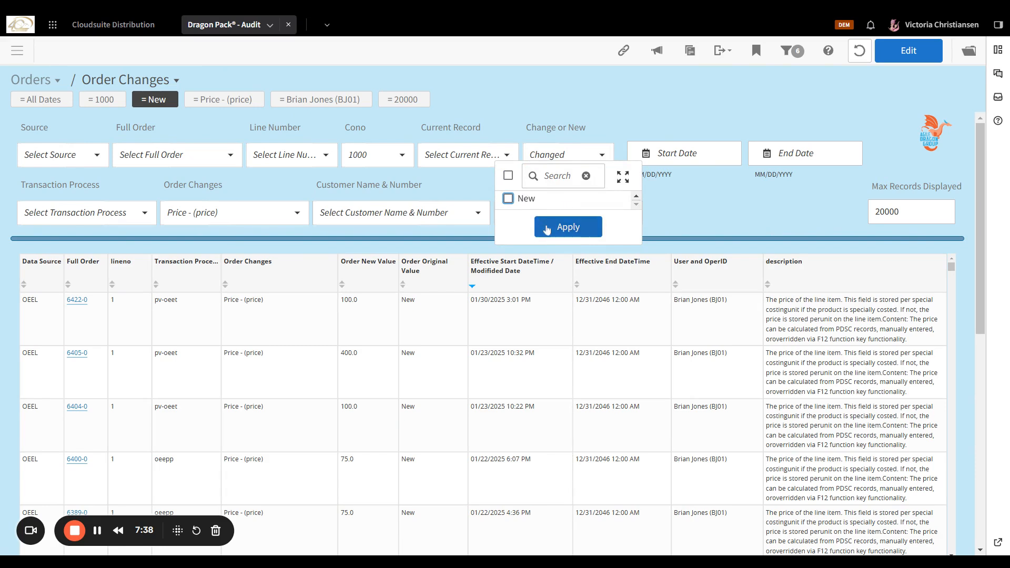
click(553, 229)
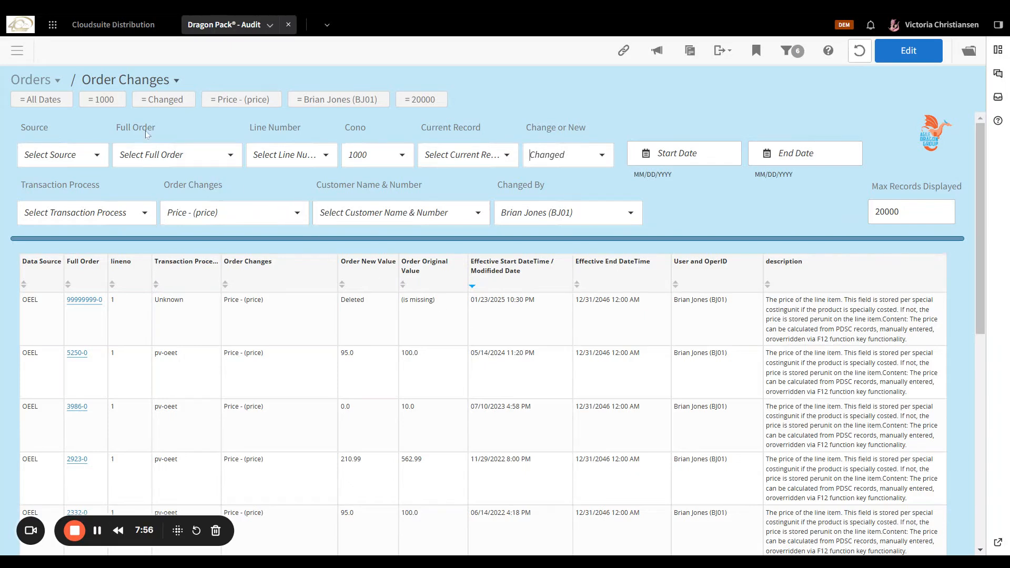
click(52, 102)
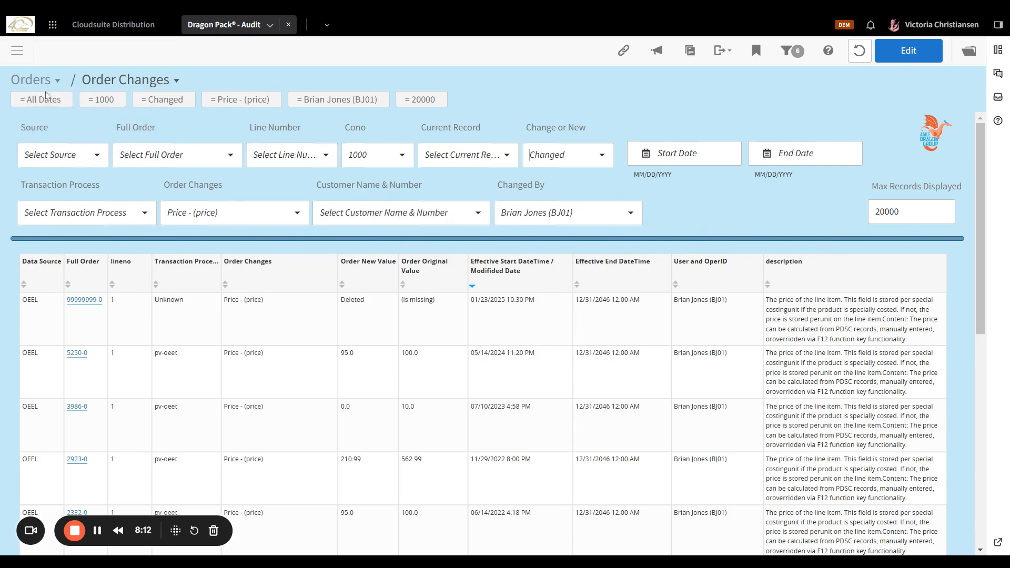
mouse_move(49, 100)
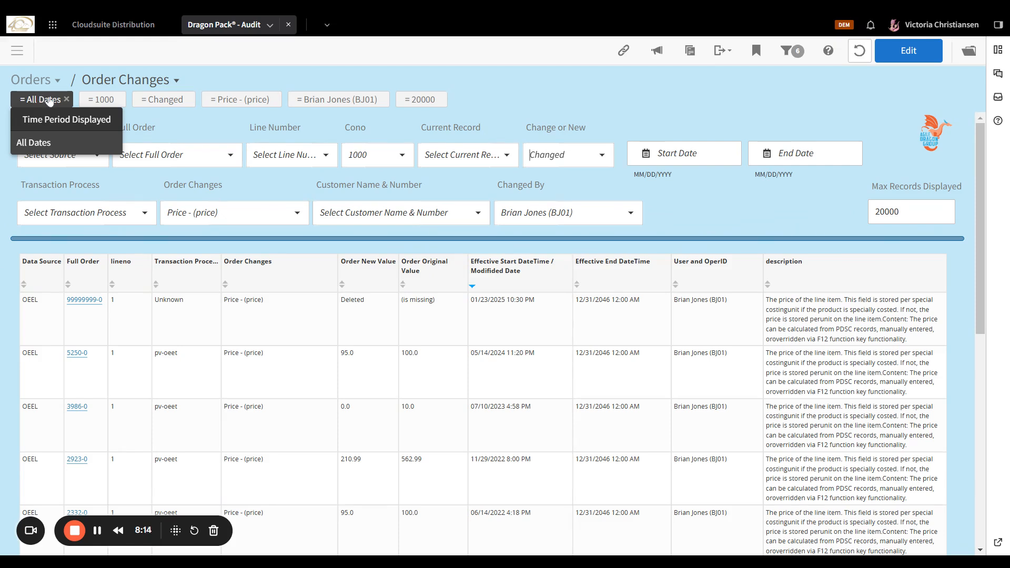
Set the Time Period Displayed filter to Prior Month.
click(49, 100)
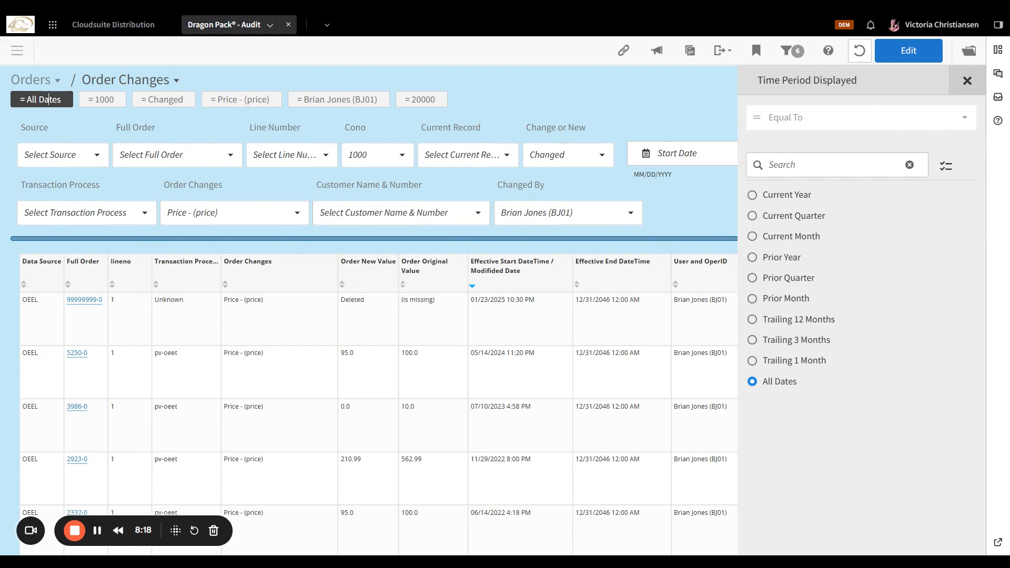
click(965, 80)
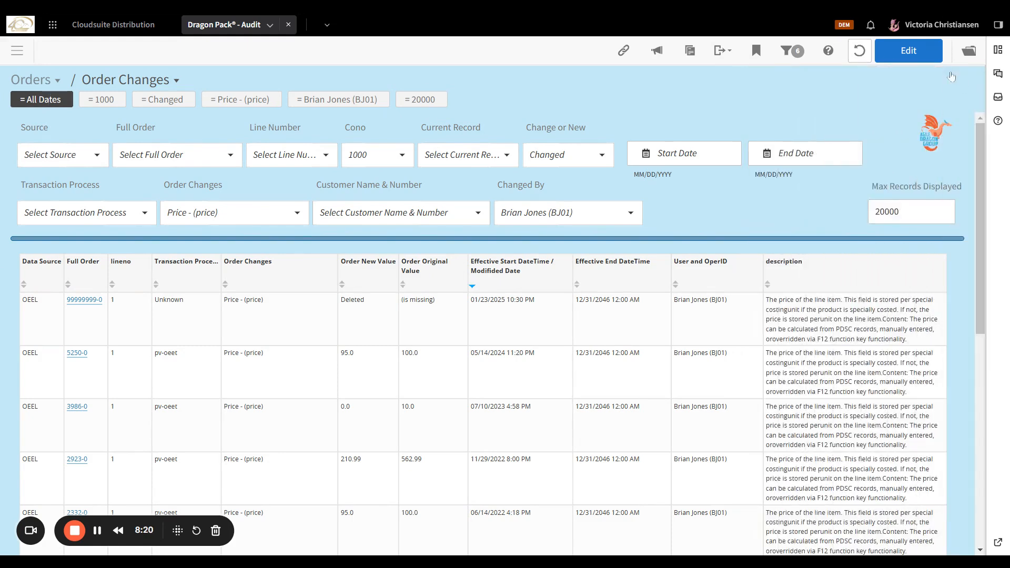
click(789, 52)
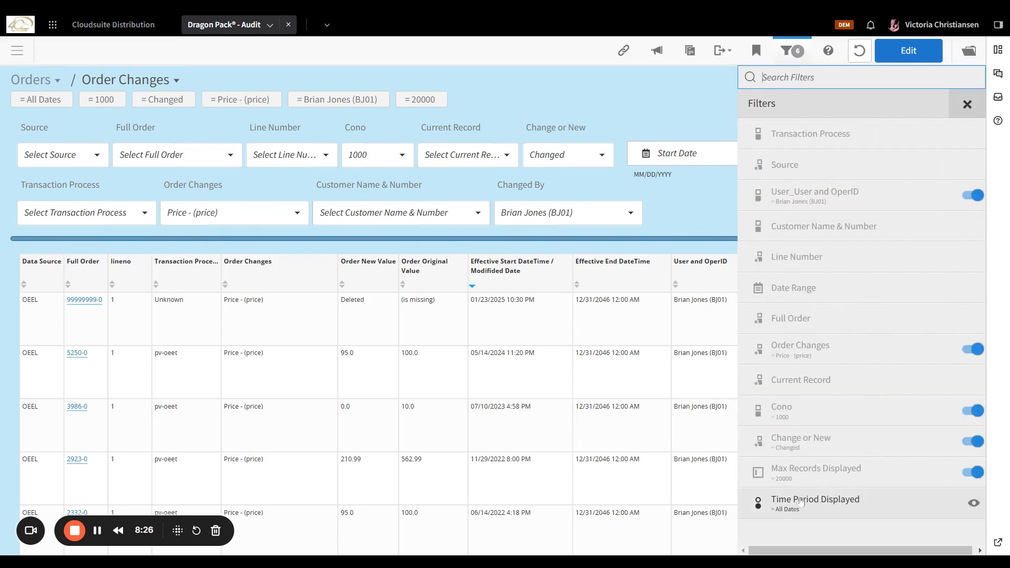
click(838, 514)
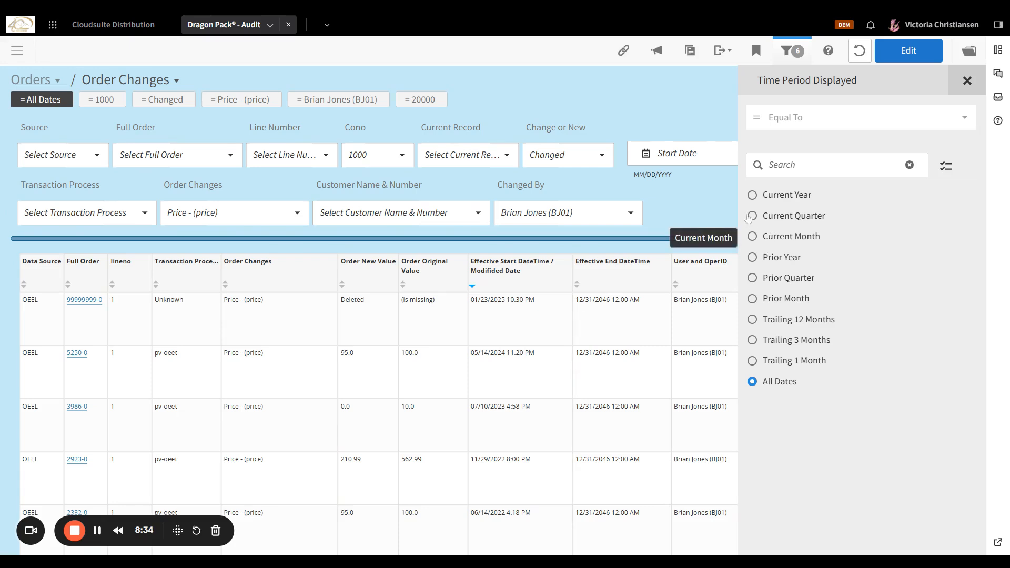
click(753, 298)
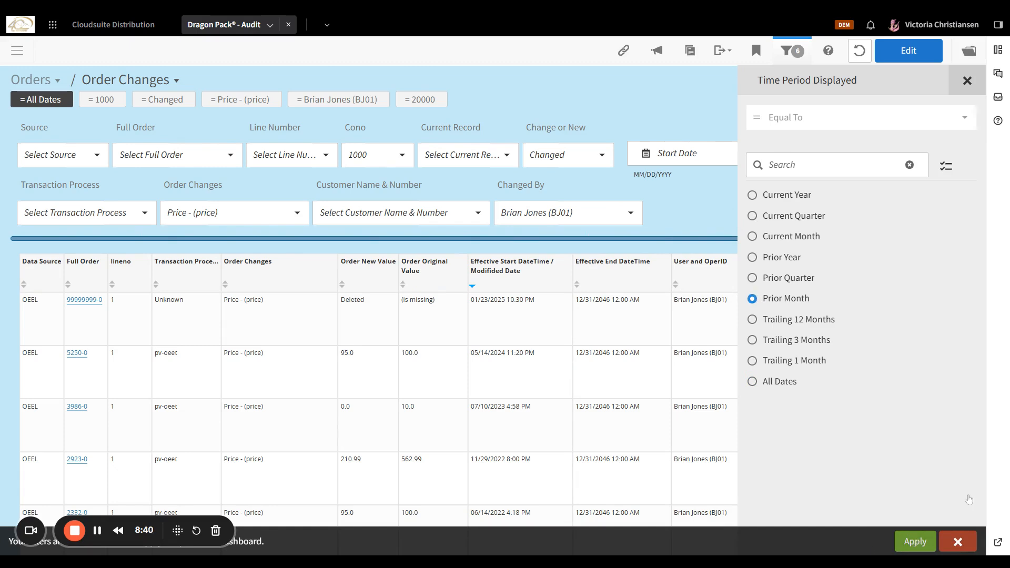
click(916, 542)
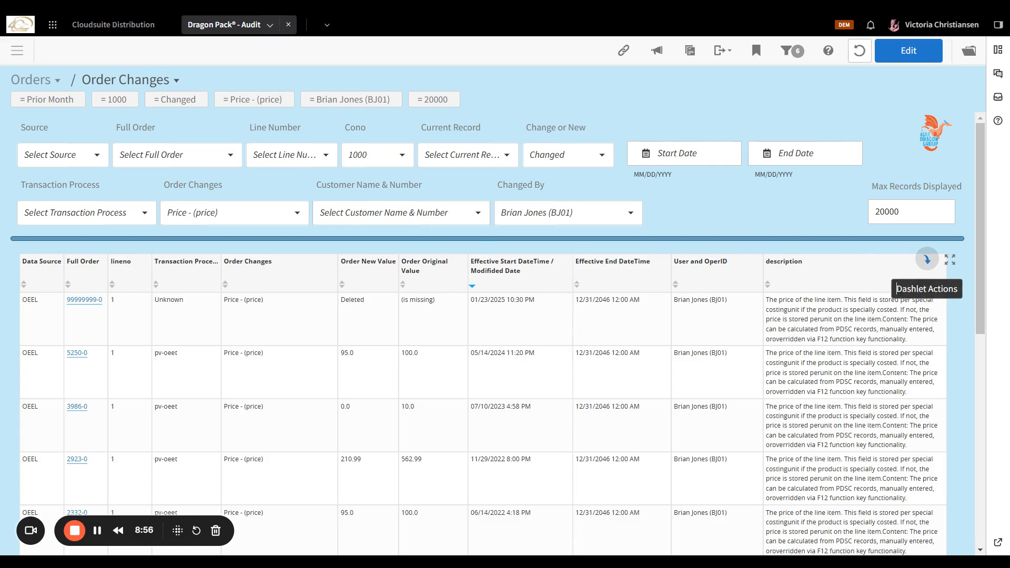
Create a new e-mail notification from the Order Changes table's Dashlet Actions menu.
click(926, 259)
click(927, 261)
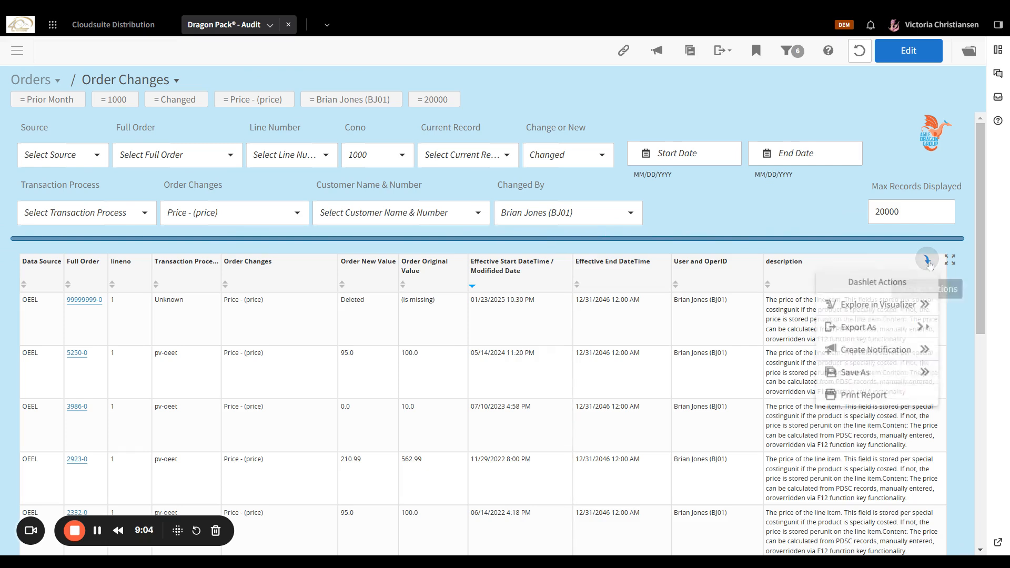
click(896, 353)
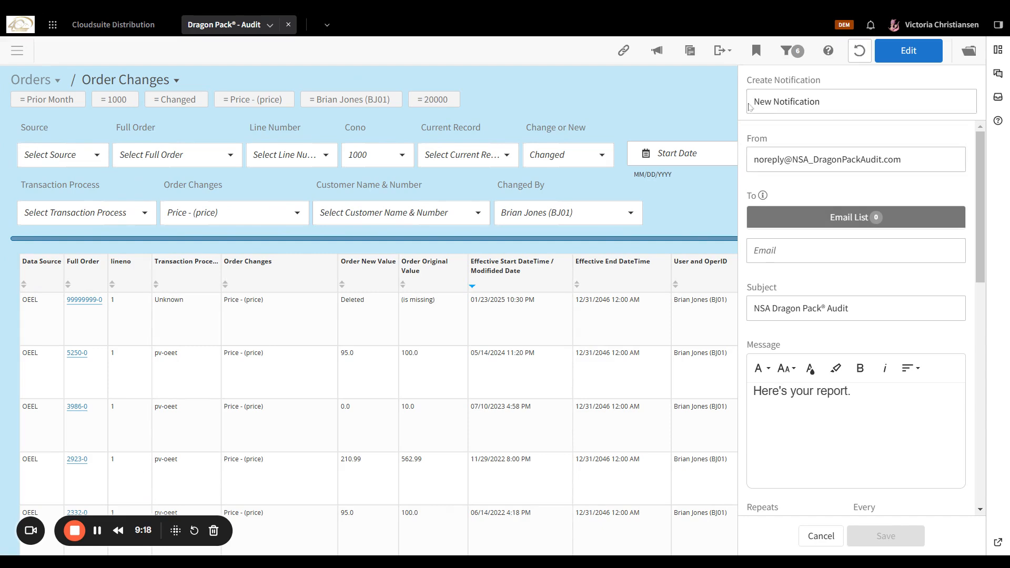
Replace the default notification title with 'Order'.
drag(750, 106, 821, 103)
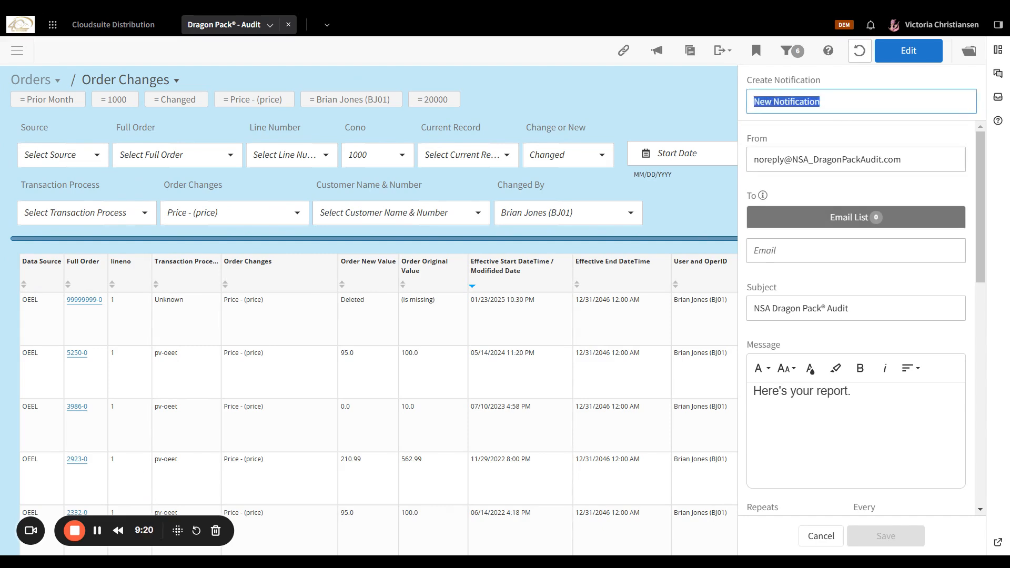
text(Orders)
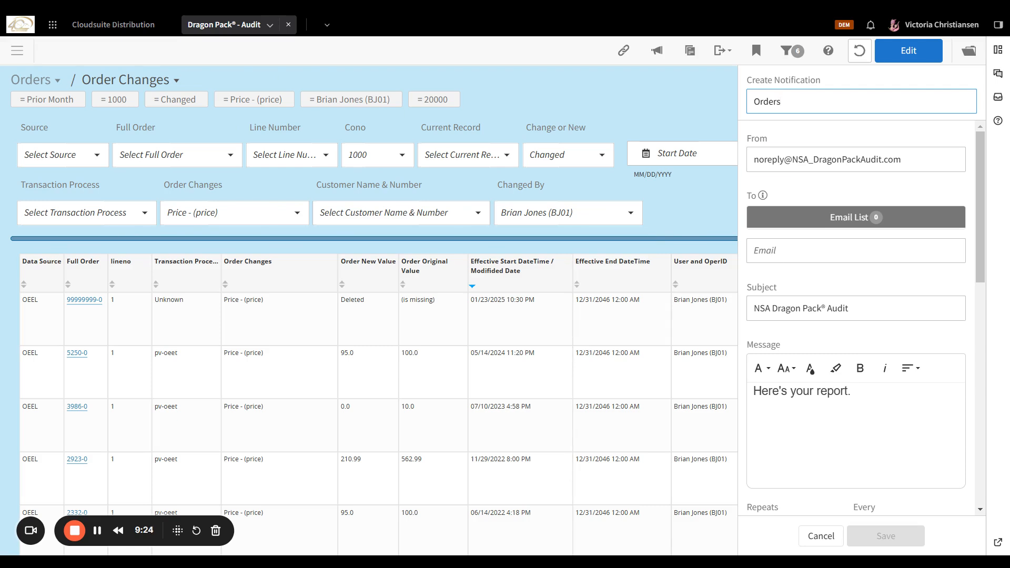
key(Tab)
Check the noreply sender and bring up saved suggestions in the To Email field.
double_click(757, 136)
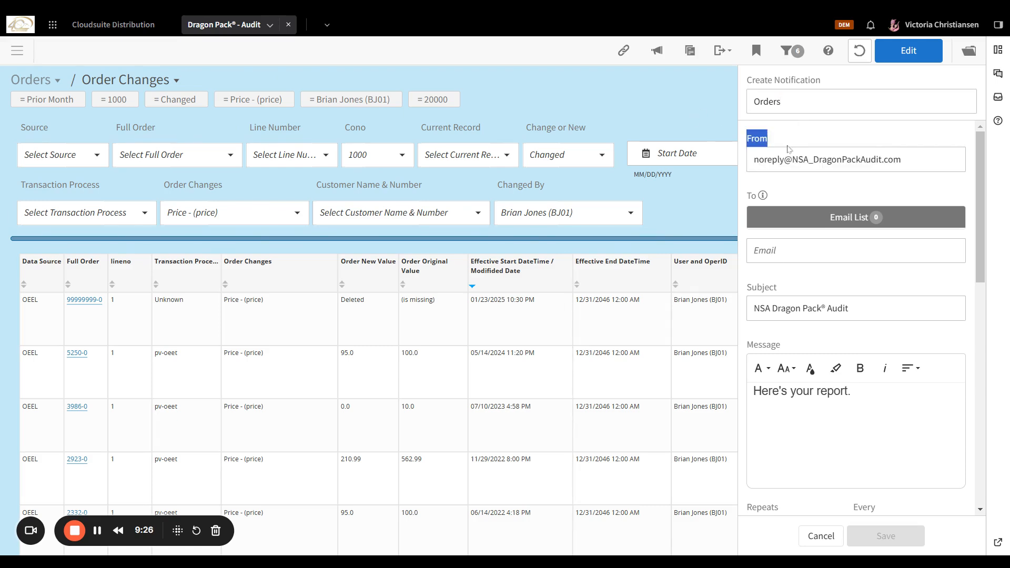
double_click(769, 159)
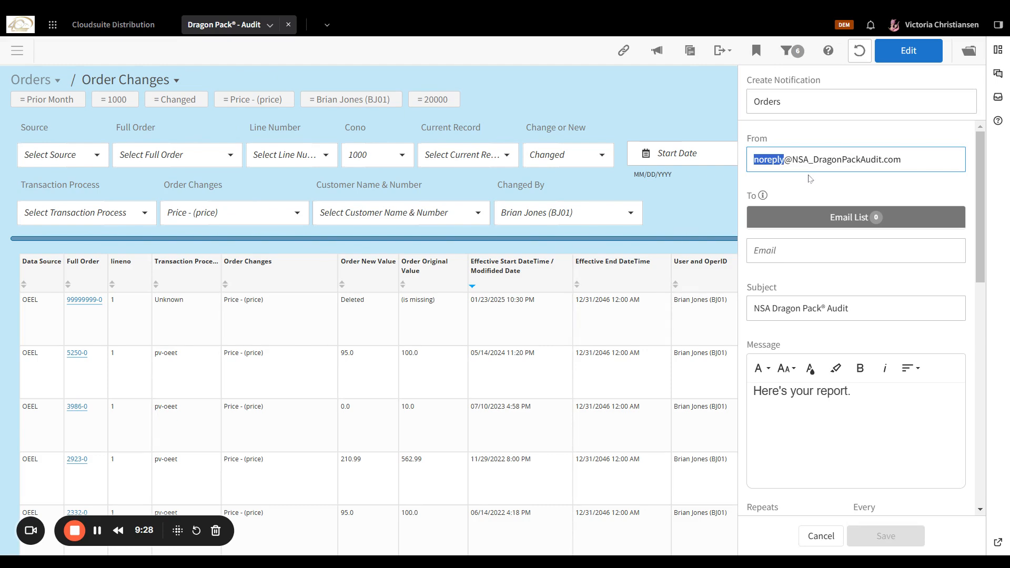
click(803, 249)
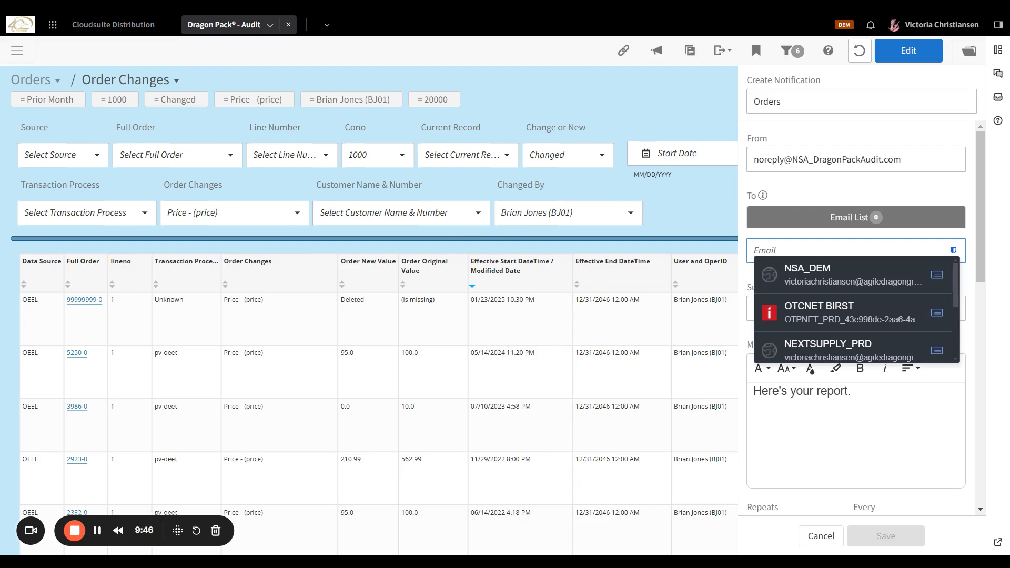
Add the recipient's e-mail address and append '-Orders Changed by' plus the user's ID to the subject.
click(799, 270)
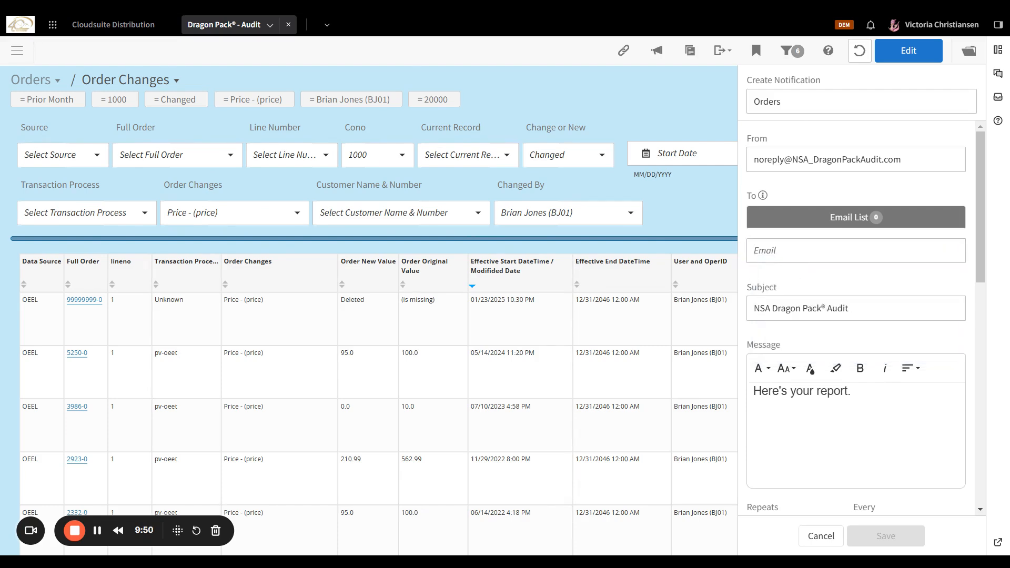
click(785, 249)
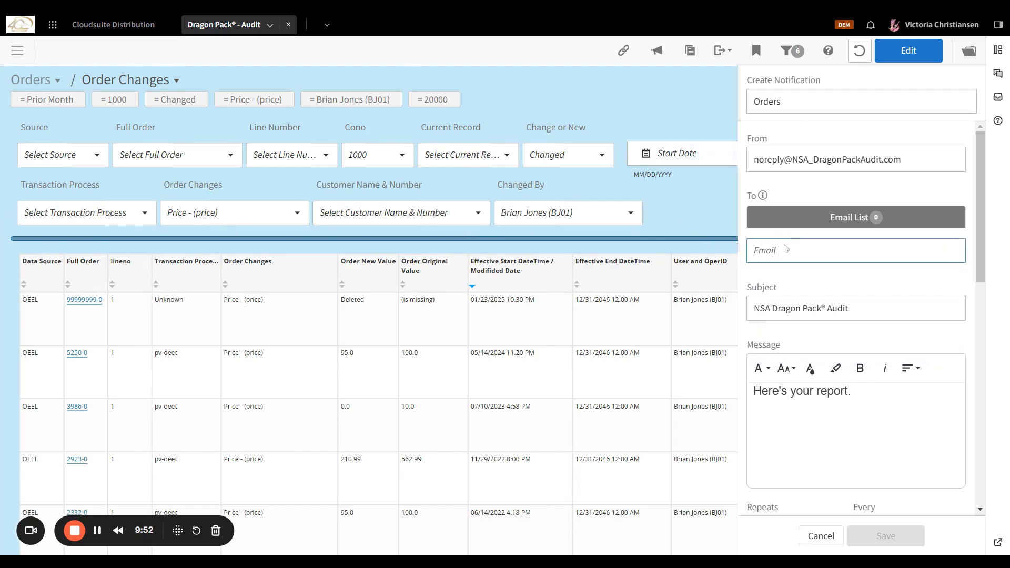
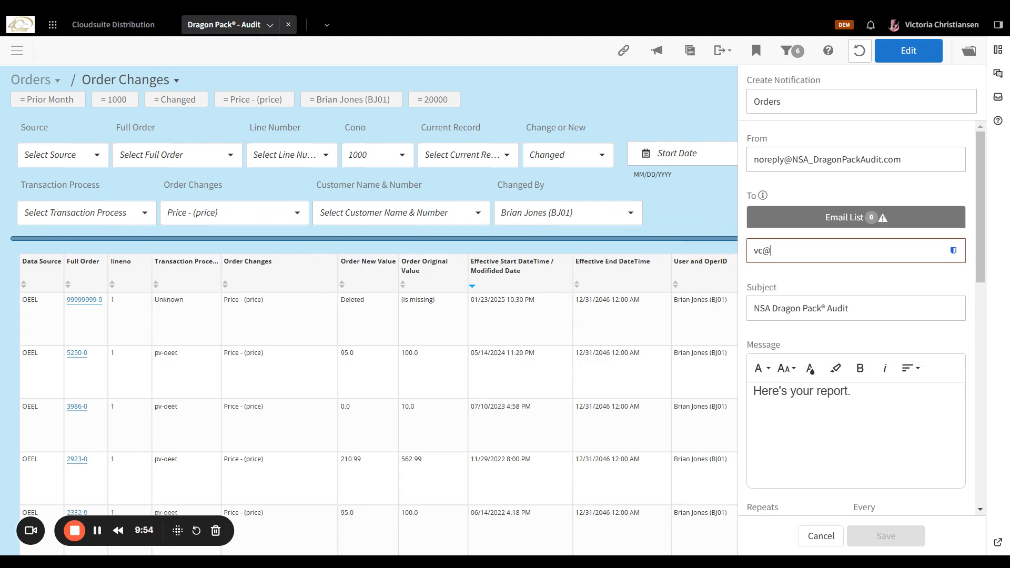
key(Tab)
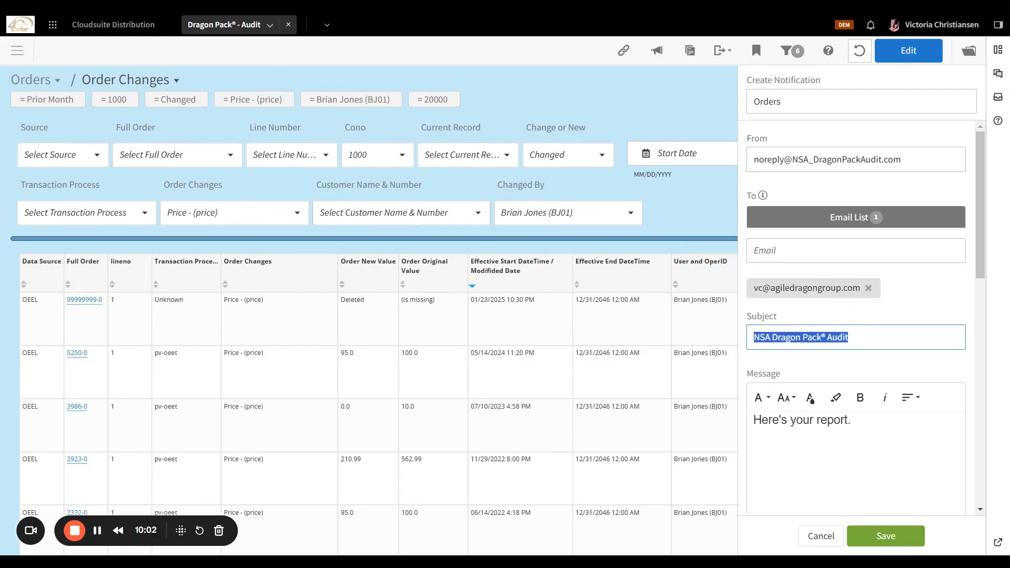
click(870, 331)
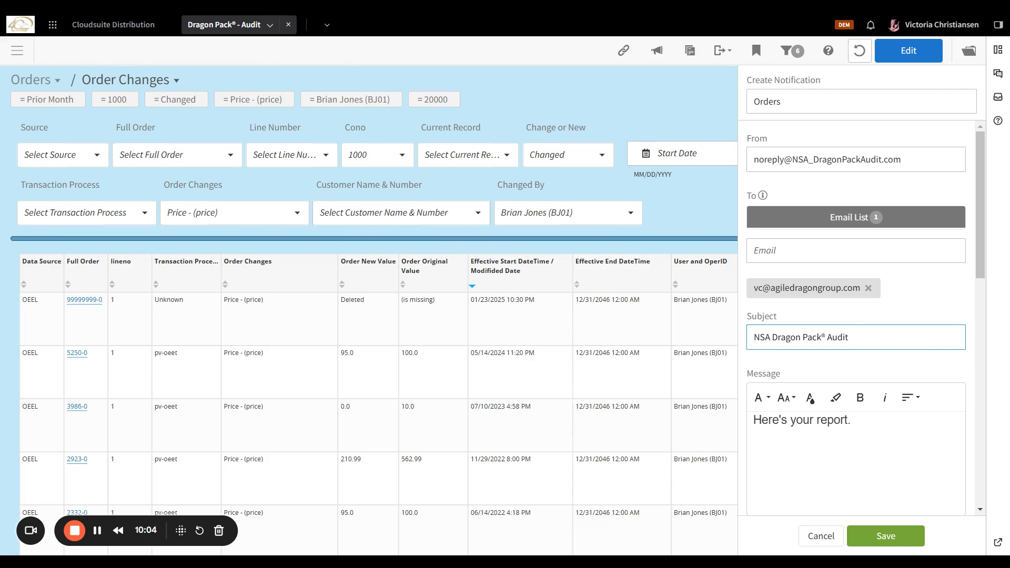
text(-Orders Changed by)
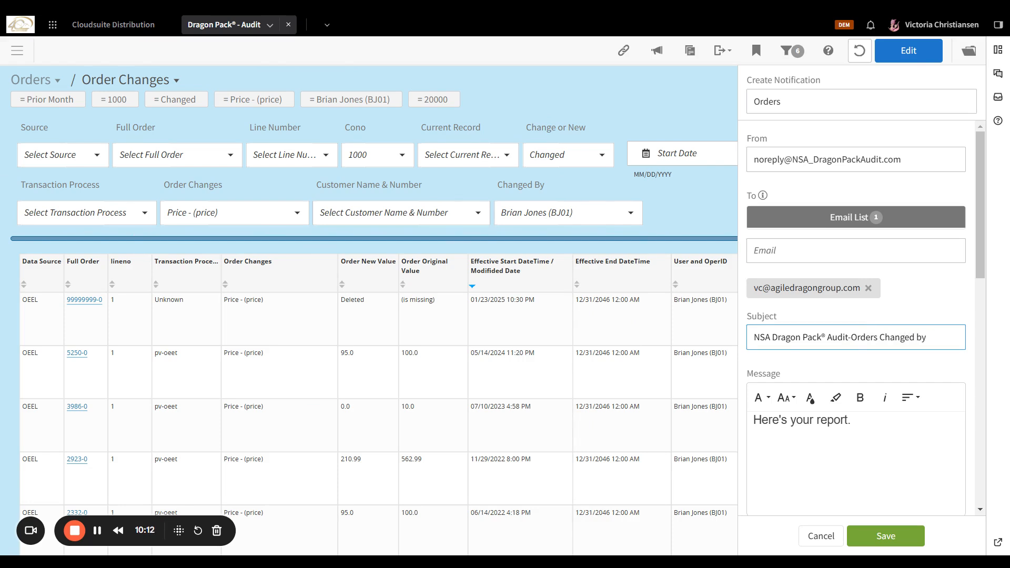
text( BJ01)
Set the notification to repeat Monthly.
scroll(901, 394, down, 3)
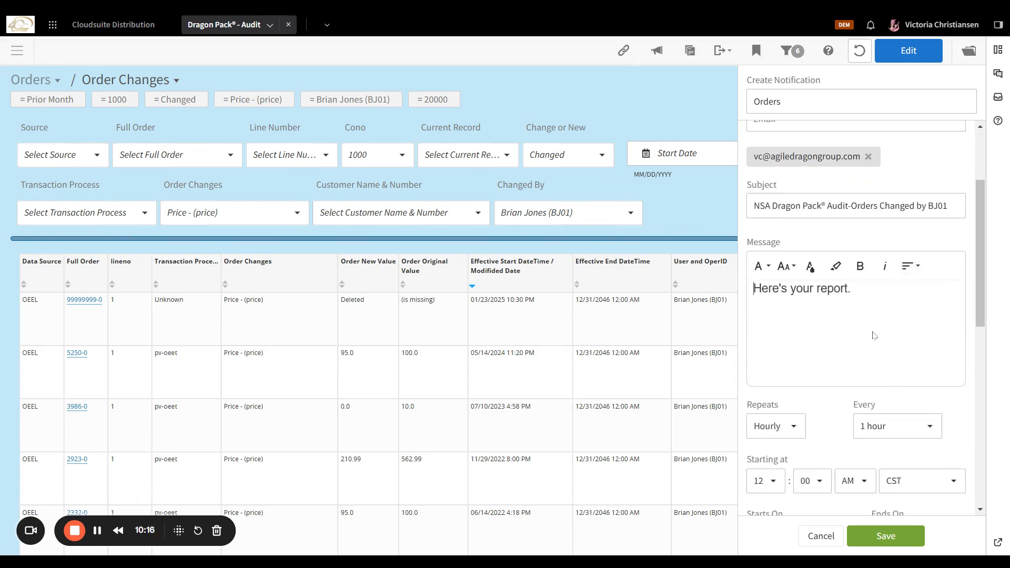
scroll(873, 335, down, 3)
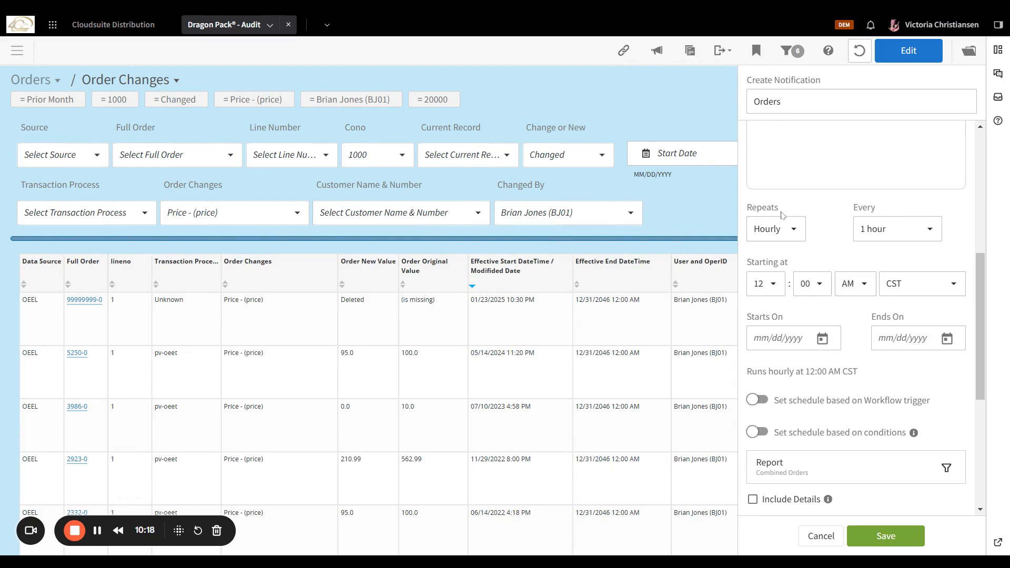
click(762, 230)
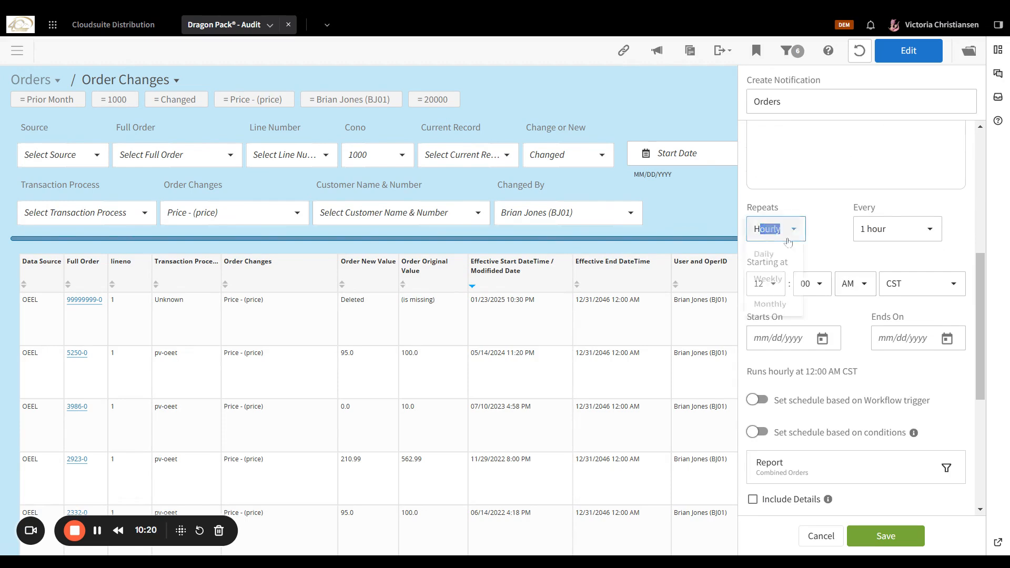
click(760, 316)
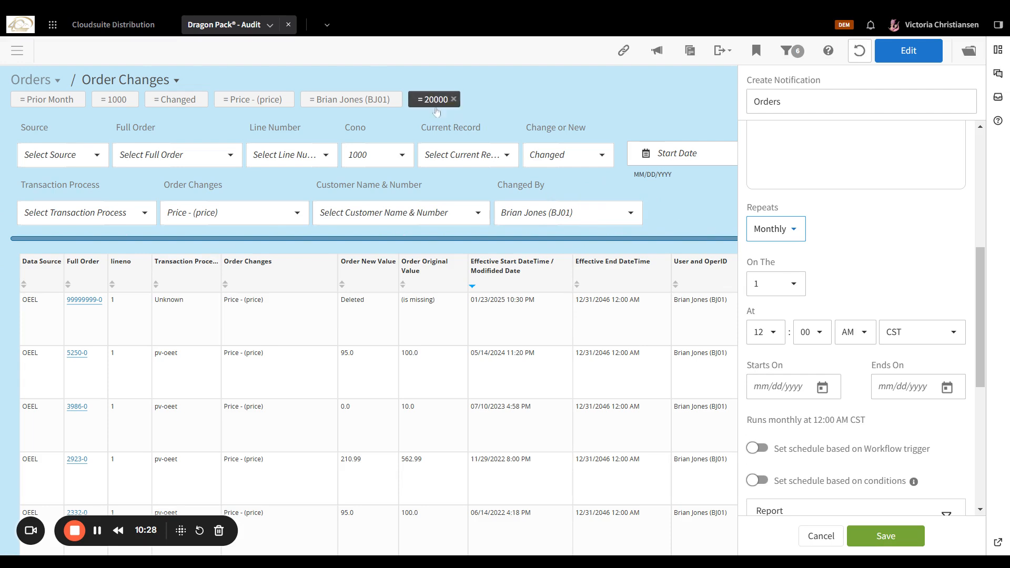
Set the schedule start date to 04/01/2025.
scroll(652, 218, down, 8)
scroll(841, 357, down, 2)
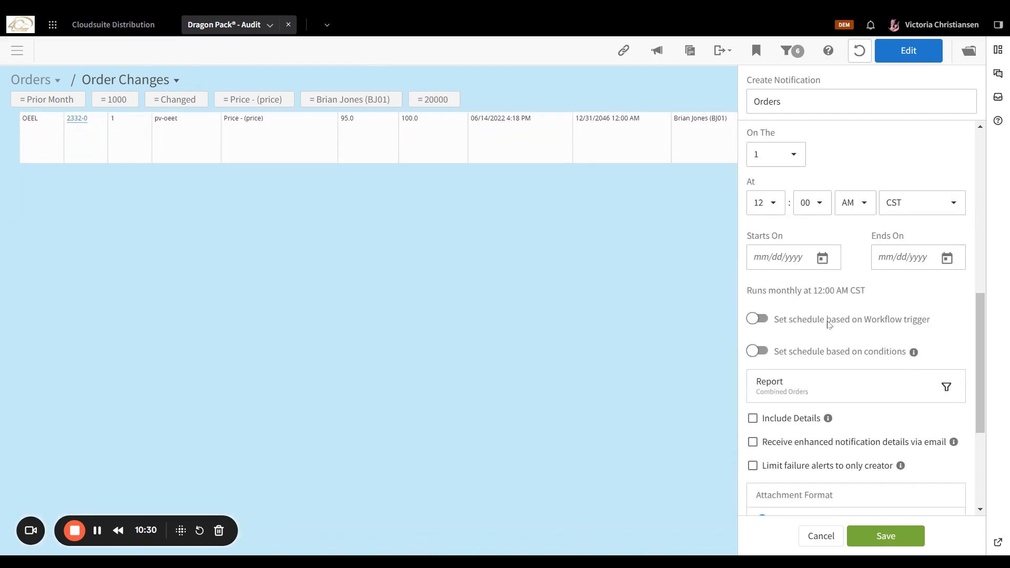
scroll(852, 323, up, 6)
scroll(852, 323, down, 6)
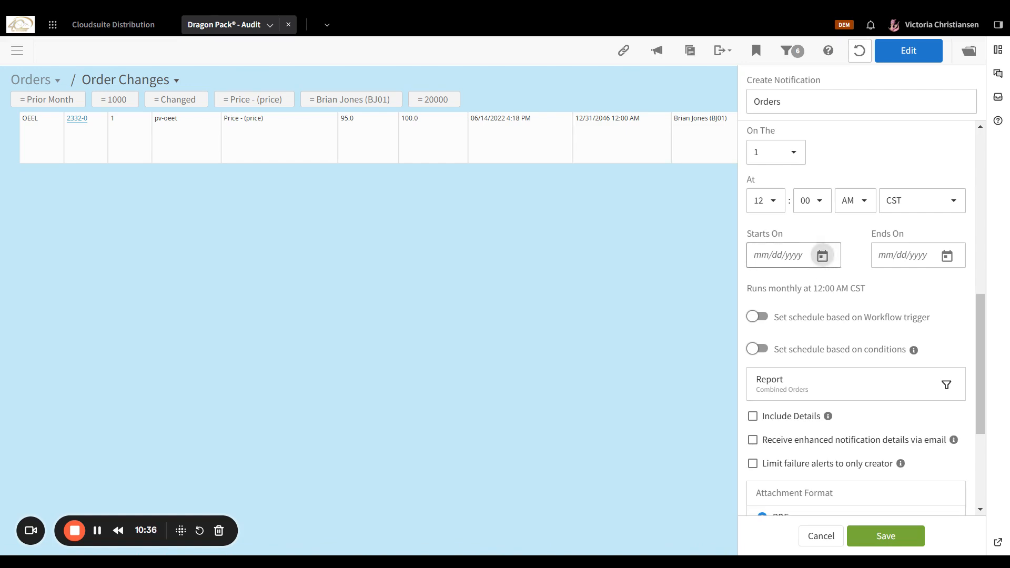
click(821, 255)
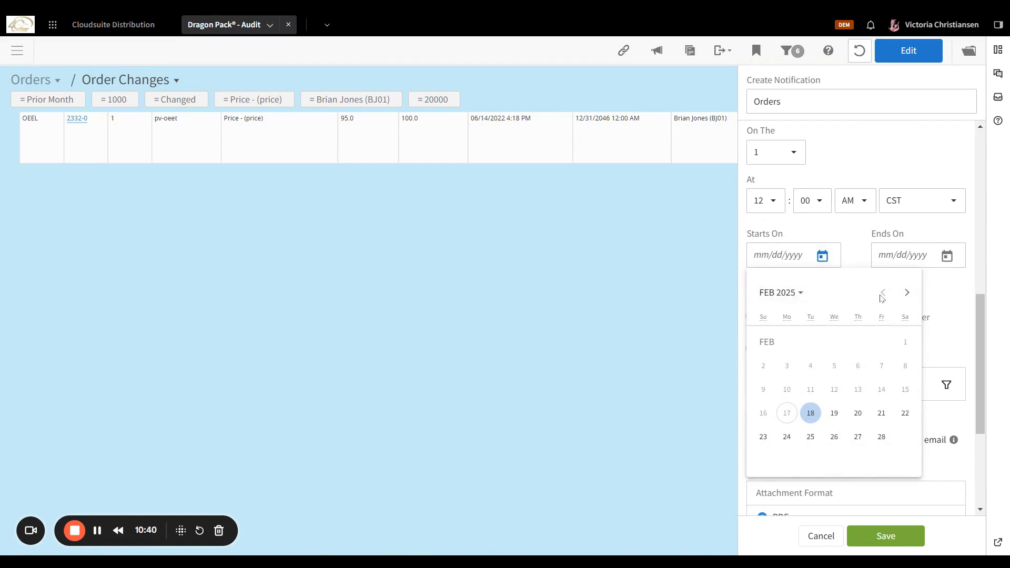
click(906, 294)
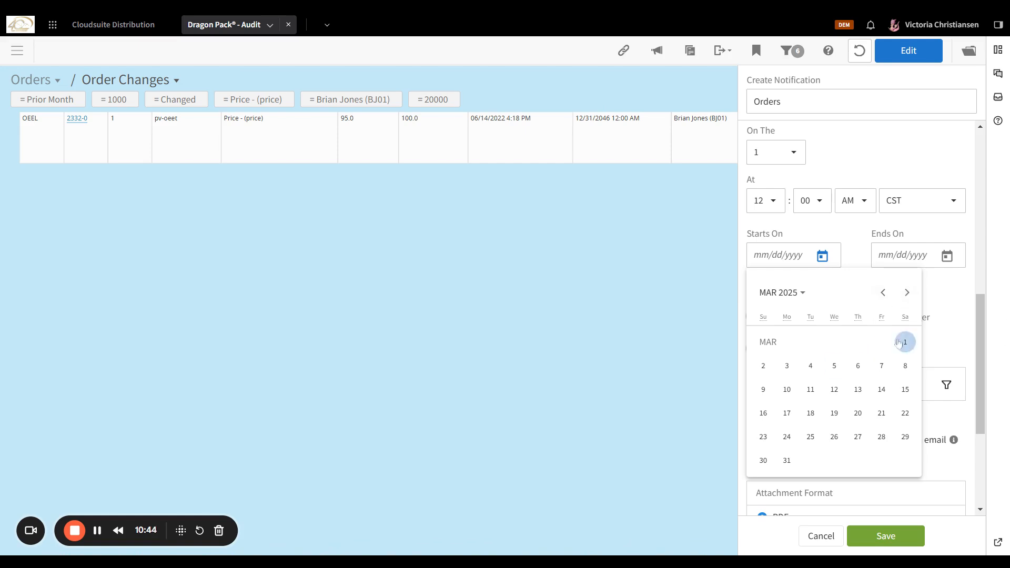
click(906, 293)
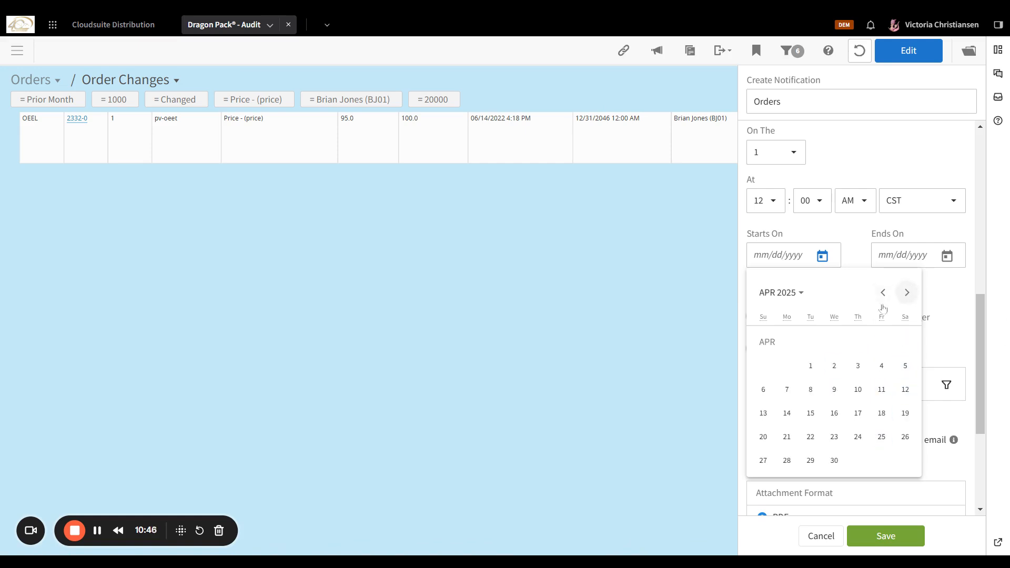
click(810, 366)
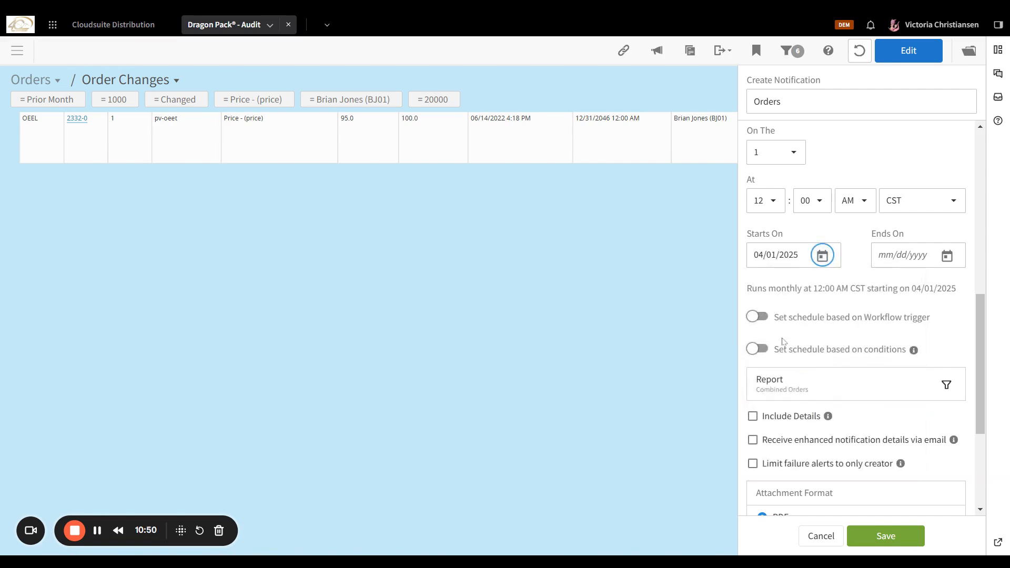
Change the start date to 02/28/2025 instead.
scroll(782, 341, up, 6)
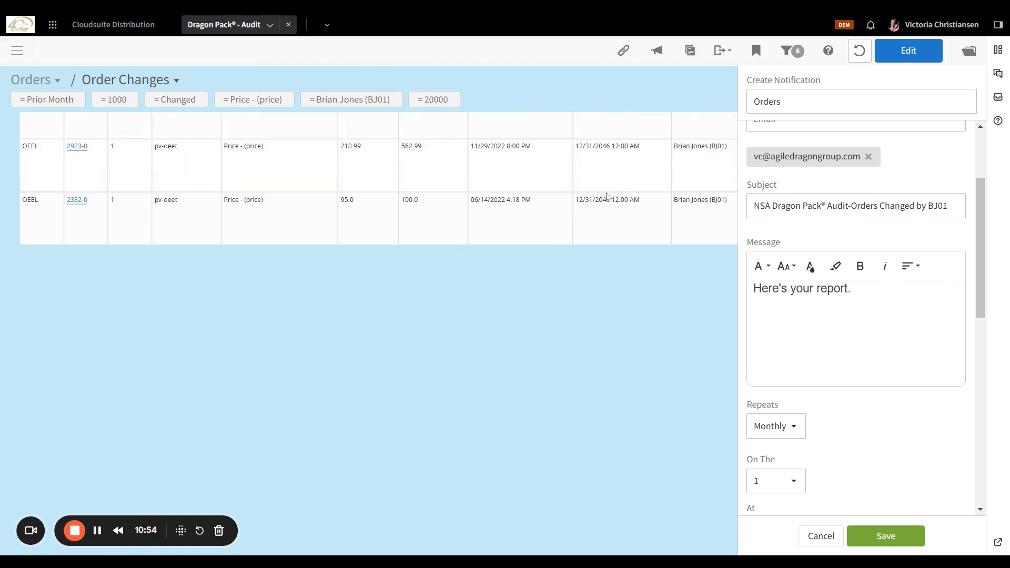
scroll(873, 310, down, 5)
scroll(862, 321, down, 1)
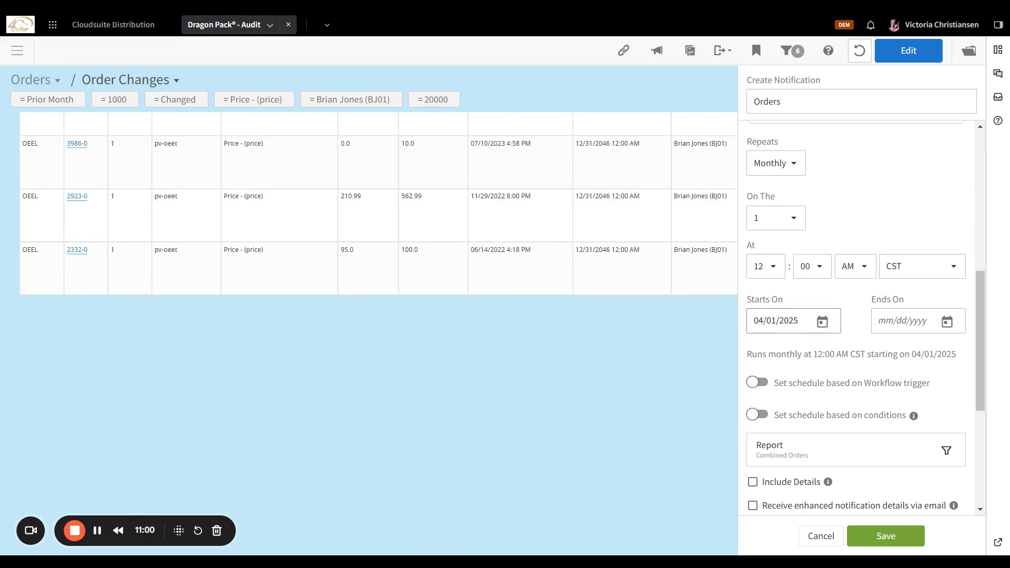
click(824, 322)
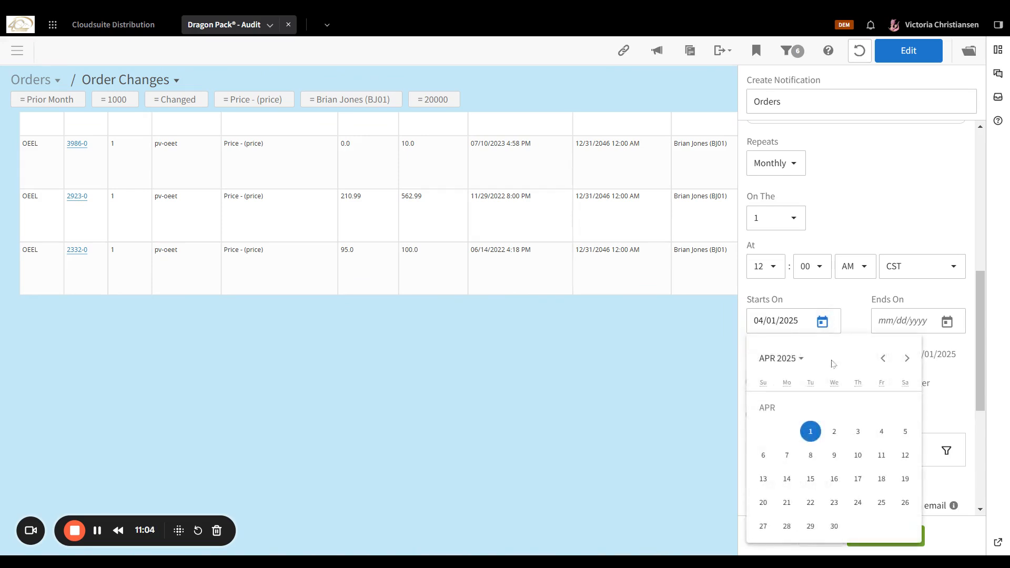
click(875, 361)
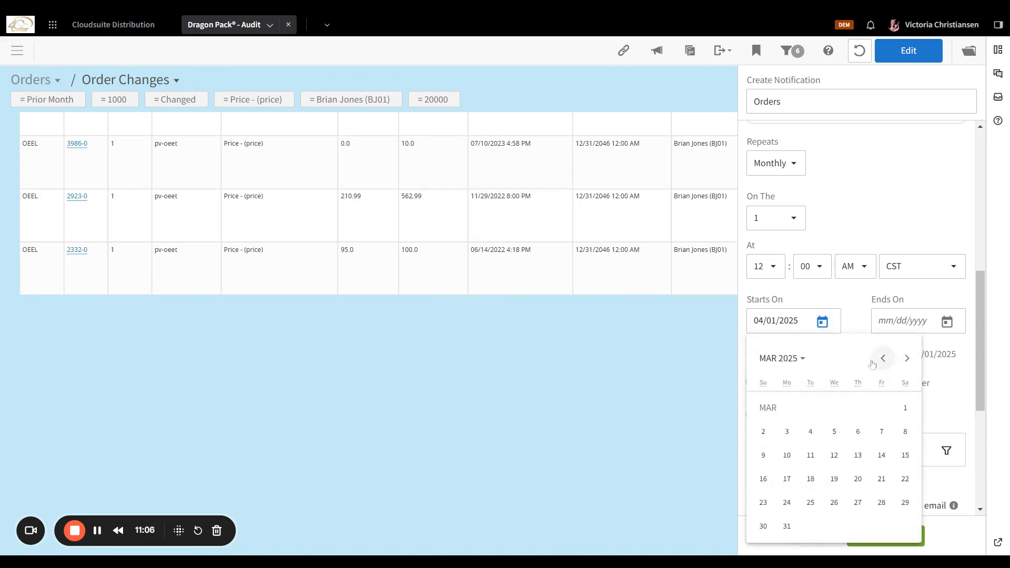
click(882, 360)
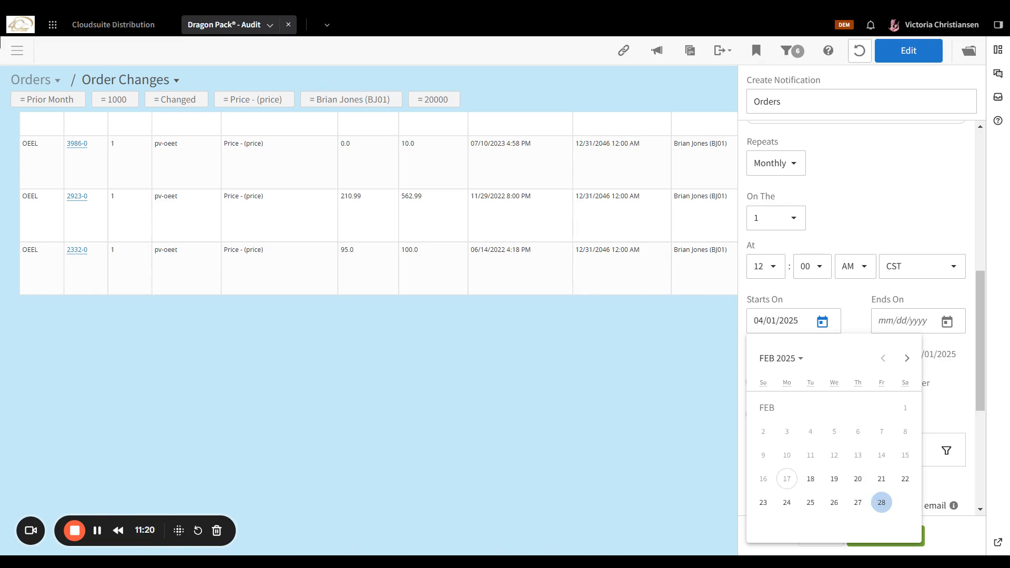
click(882, 502)
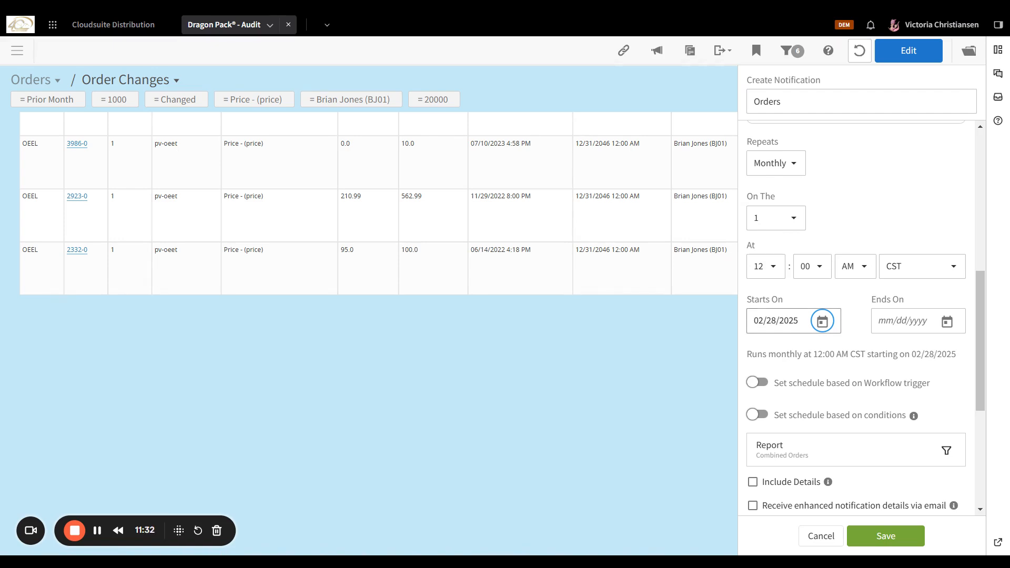
click(784, 320)
Set the schedule end date to 12/31/2025 in the Ends On calendar.
click(946, 321)
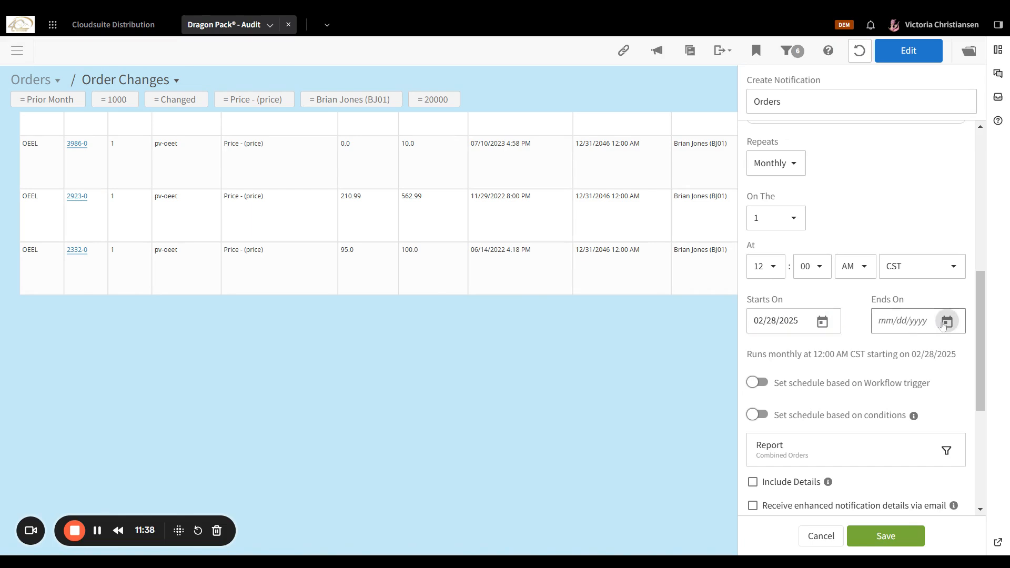
click(868, 315)
click(945, 322)
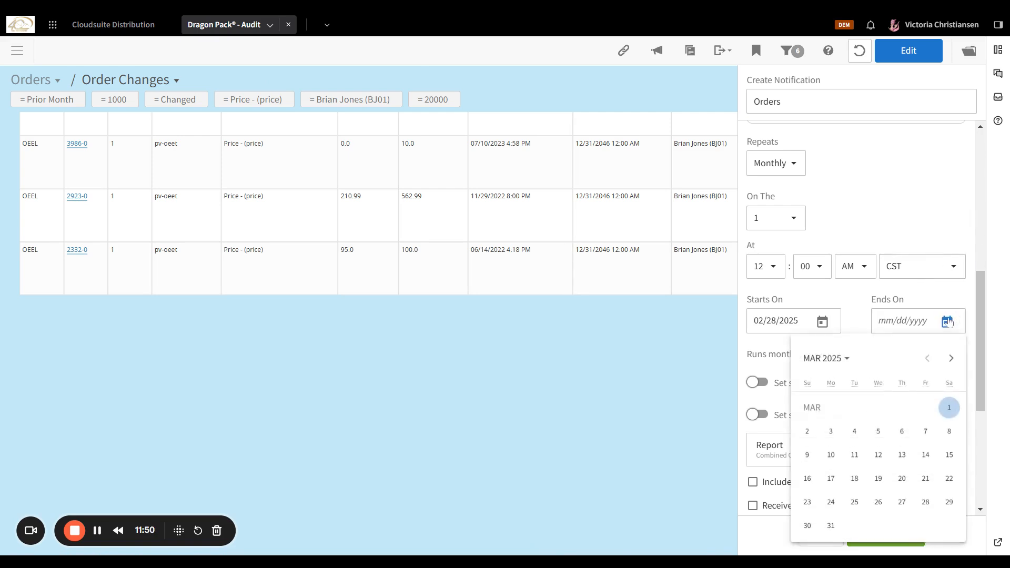
click(950, 359)
click(950, 359)
click(950, 359)
click(950, 359)
click(950, 359)
click(950, 359)
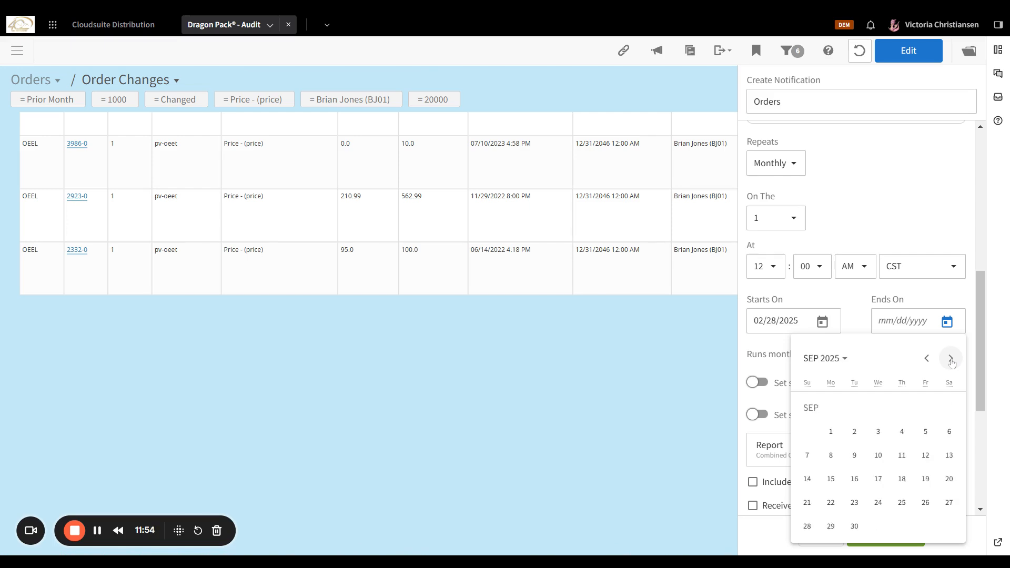
click(951, 359)
click(950, 359)
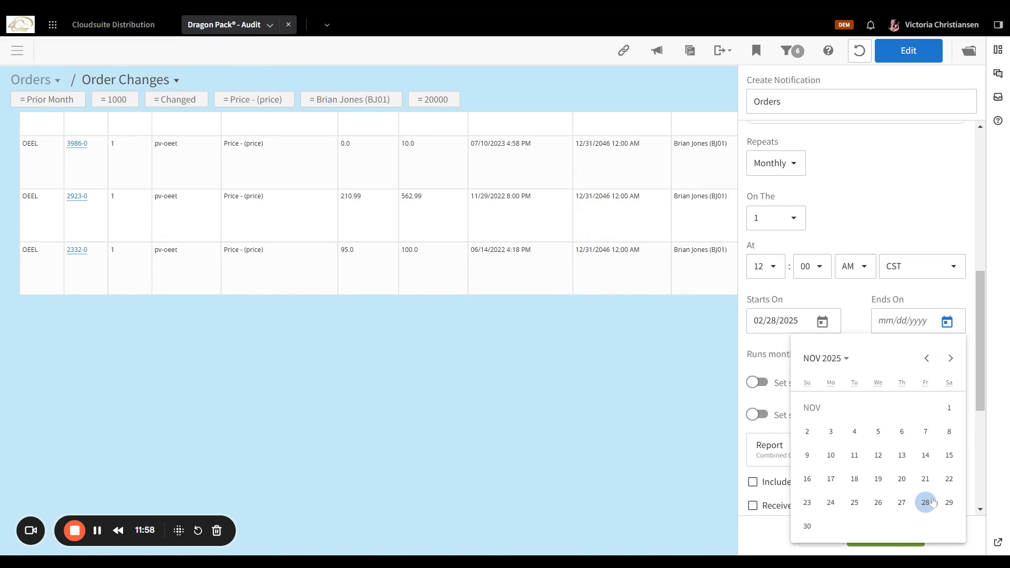
click(950, 359)
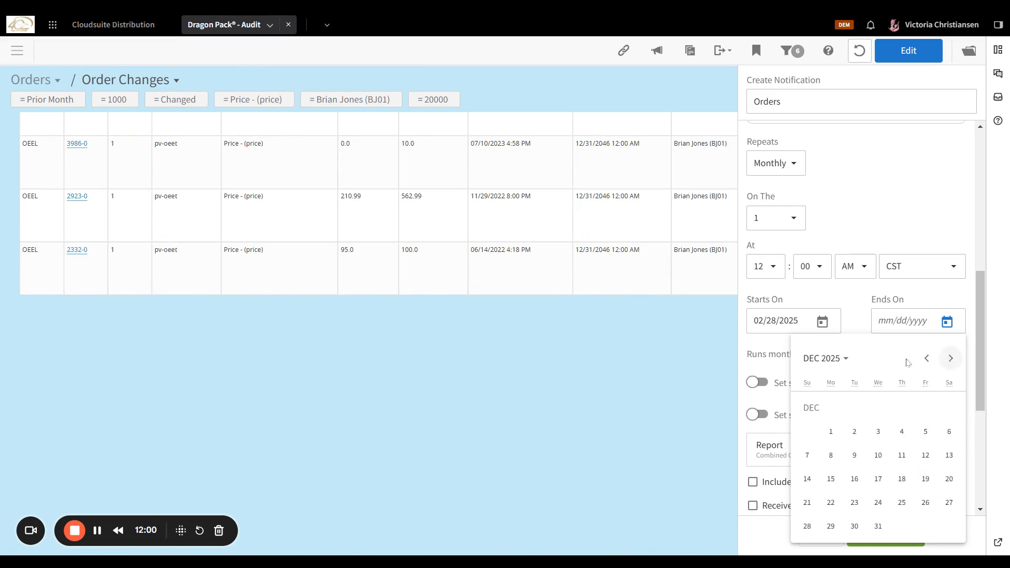
click(878, 525)
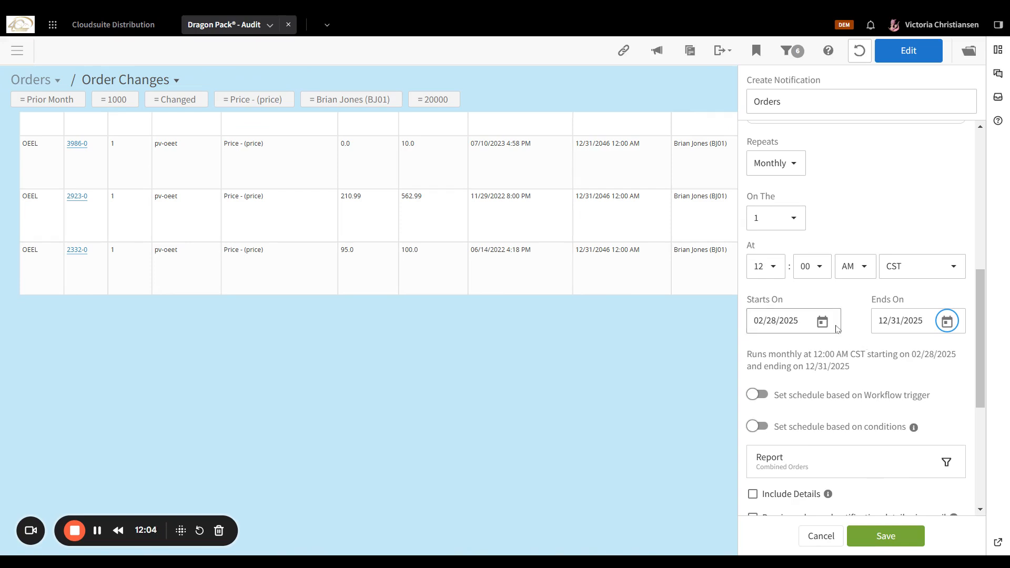
scroll(842, 336, down, 3)
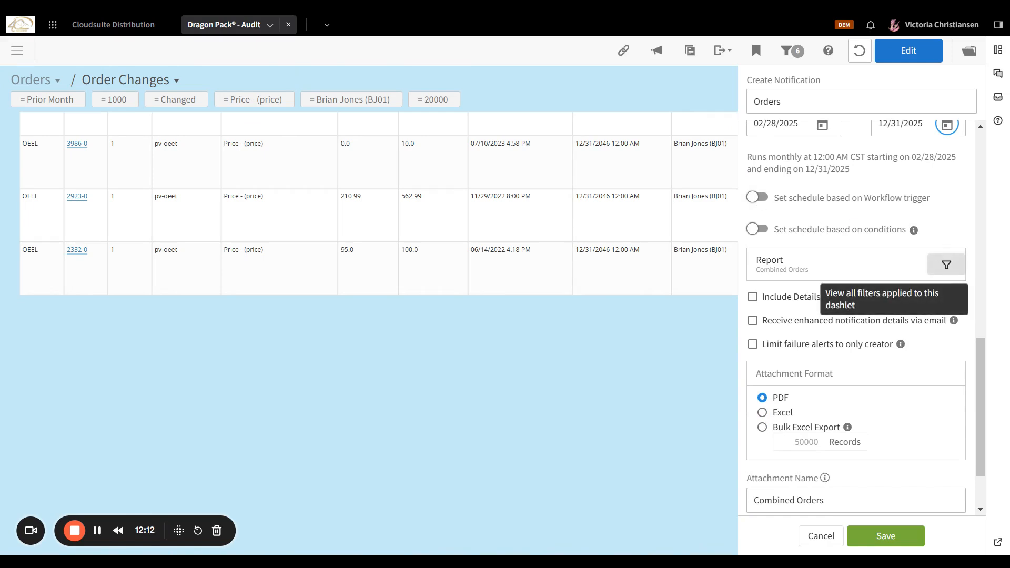
click(946, 265)
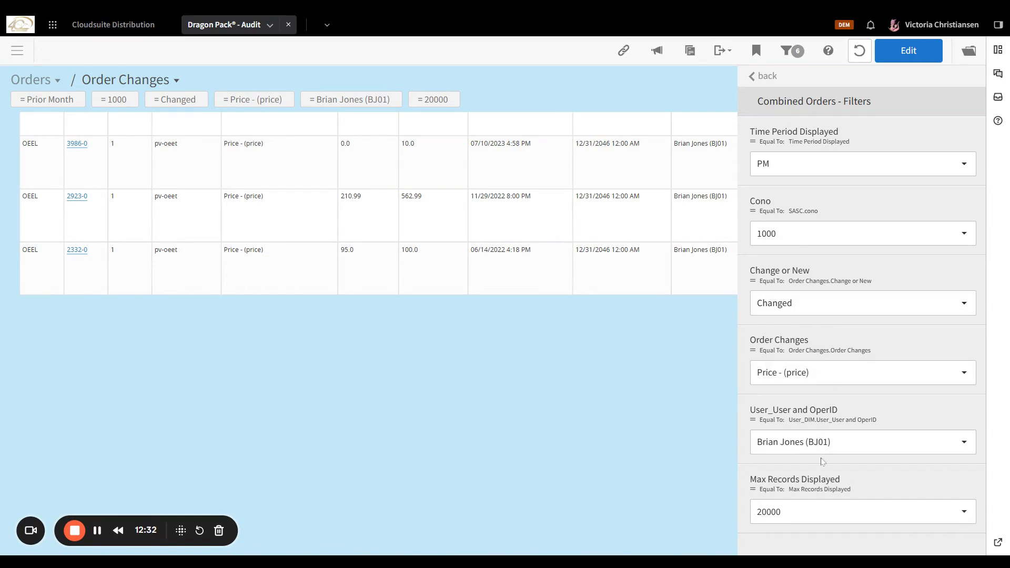
click(848, 510)
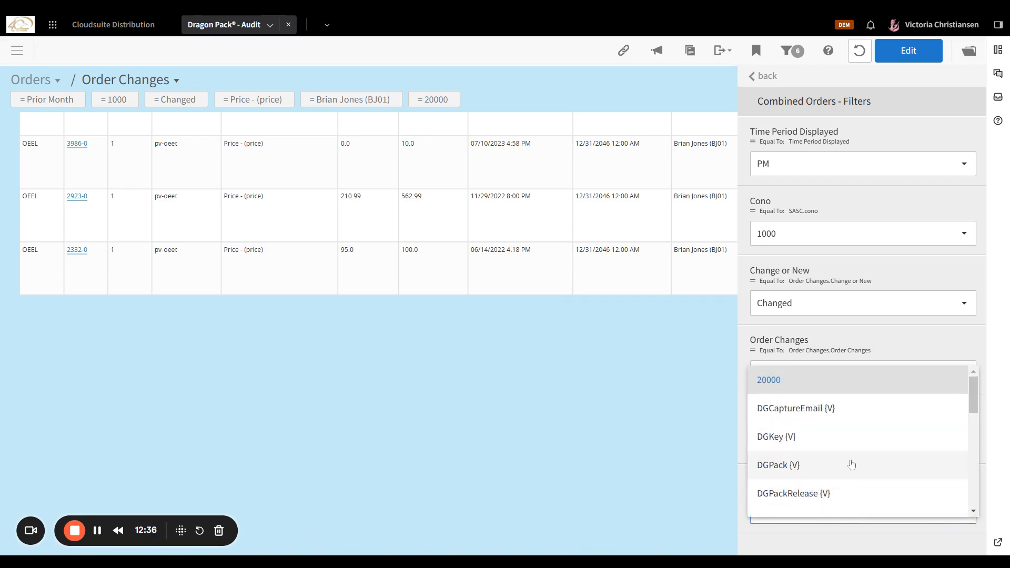
click(852, 380)
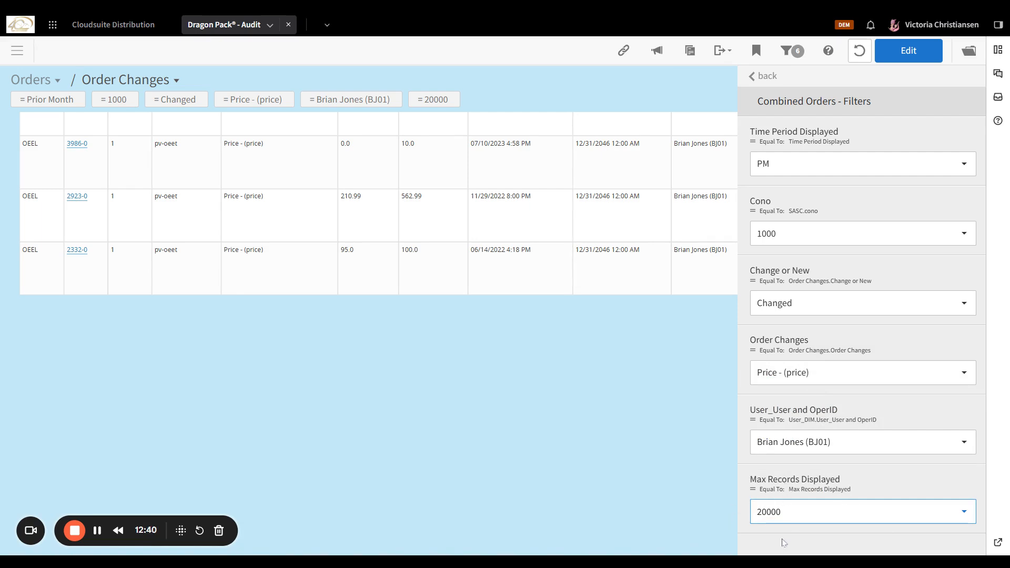
click(656, 50)
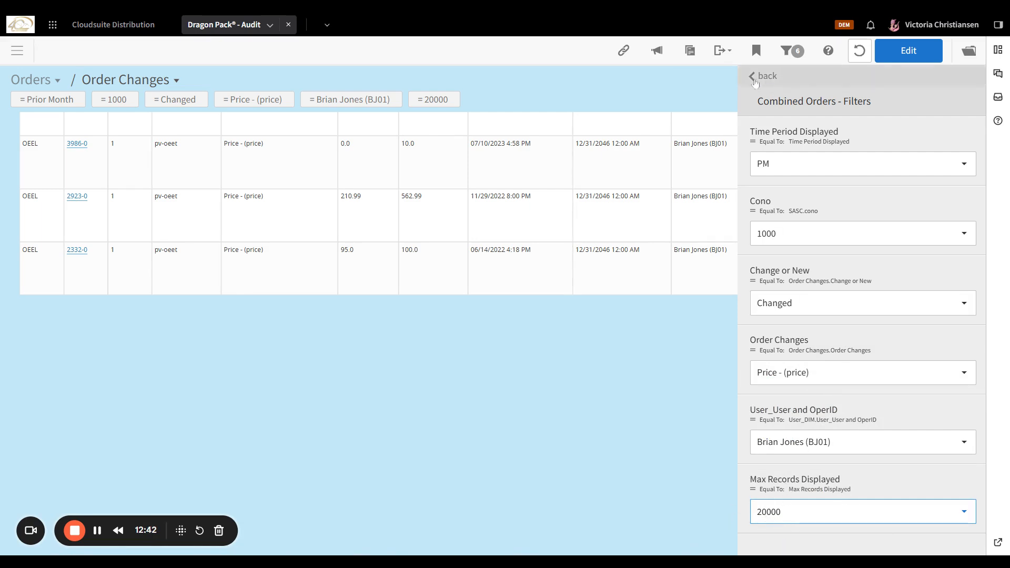
Choose the Excel attachment format and tick Include Details.
scroll(829, 378, down, 2)
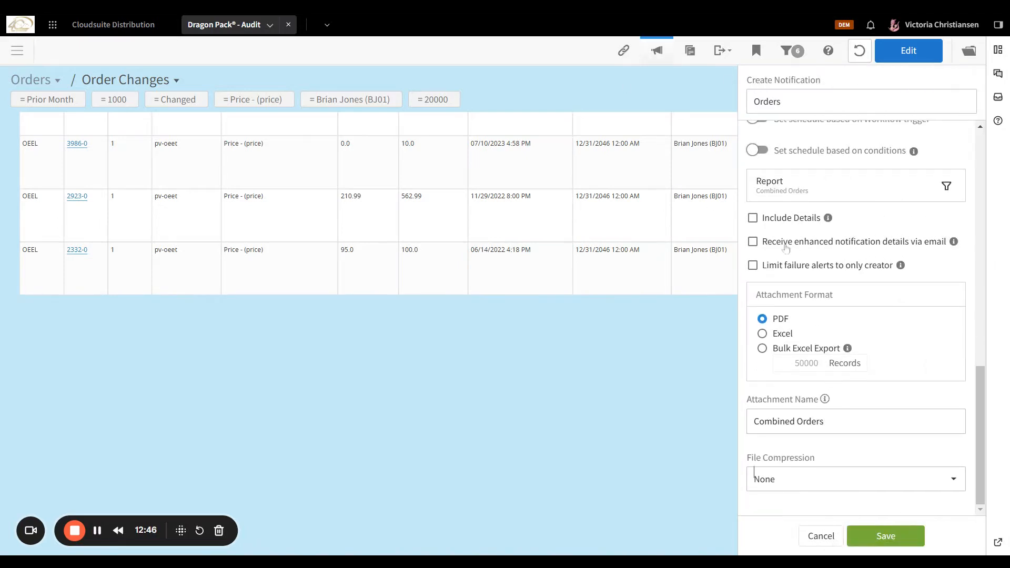
click(763, 335)
click(751, 219)
mouse_move(828, 220)
scroll(699, 414, down, 3)
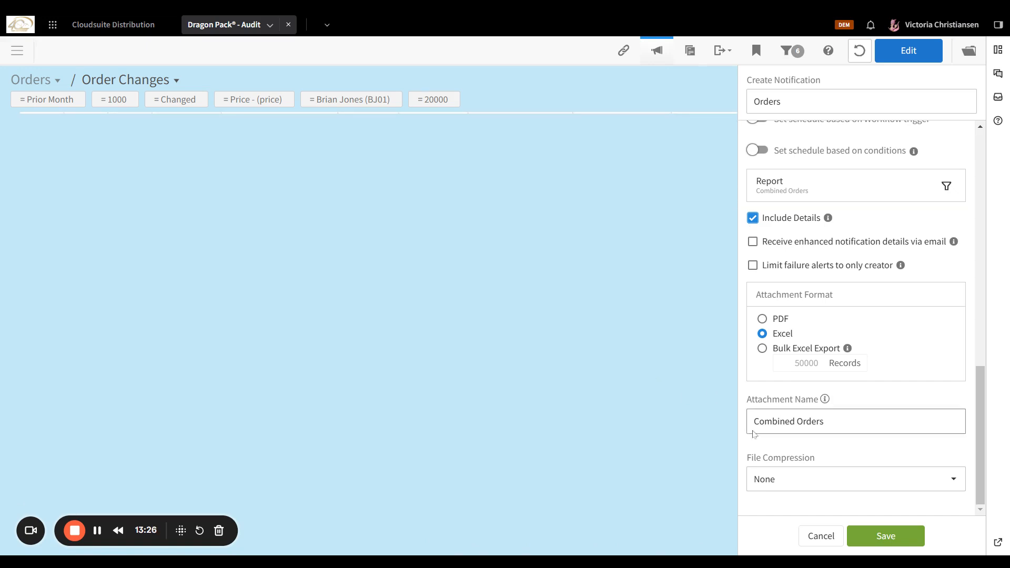
scroll(797, 382, up, 6)
scroll(797, 381, up, 3)
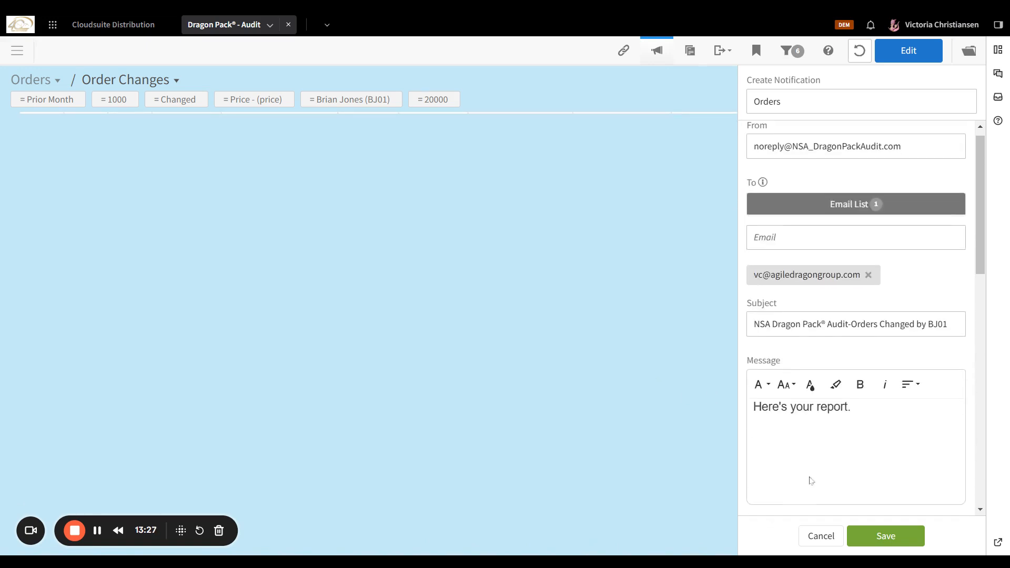
Save the Orders notification and return to the Notifications list.
click(883, 535)
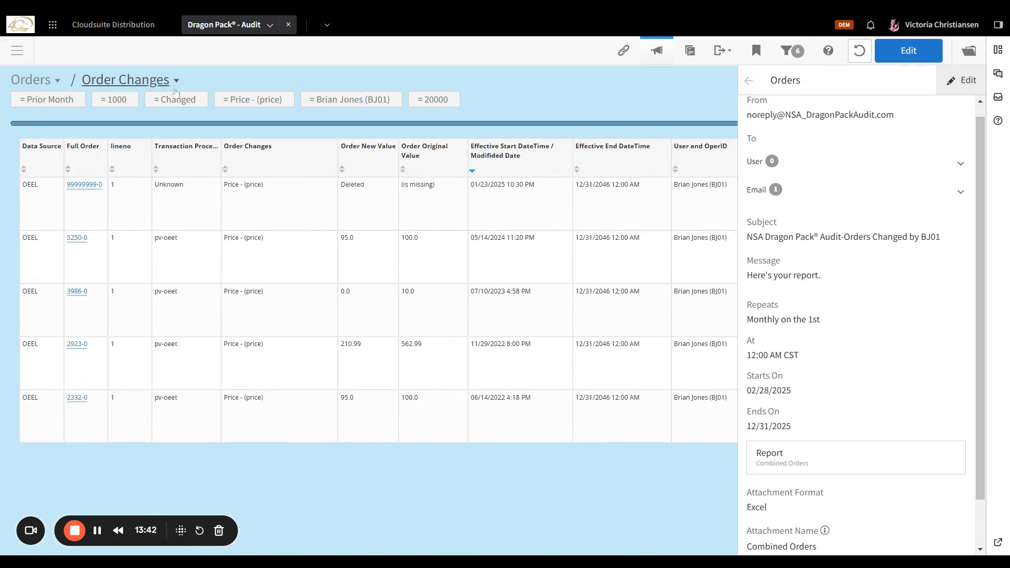
click(747, 82)
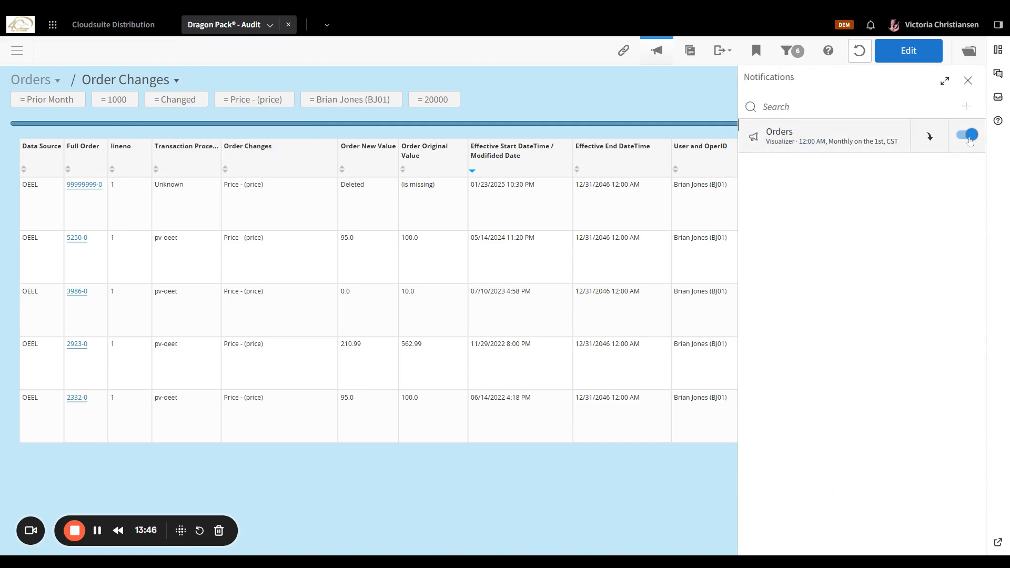
click(929, 136)
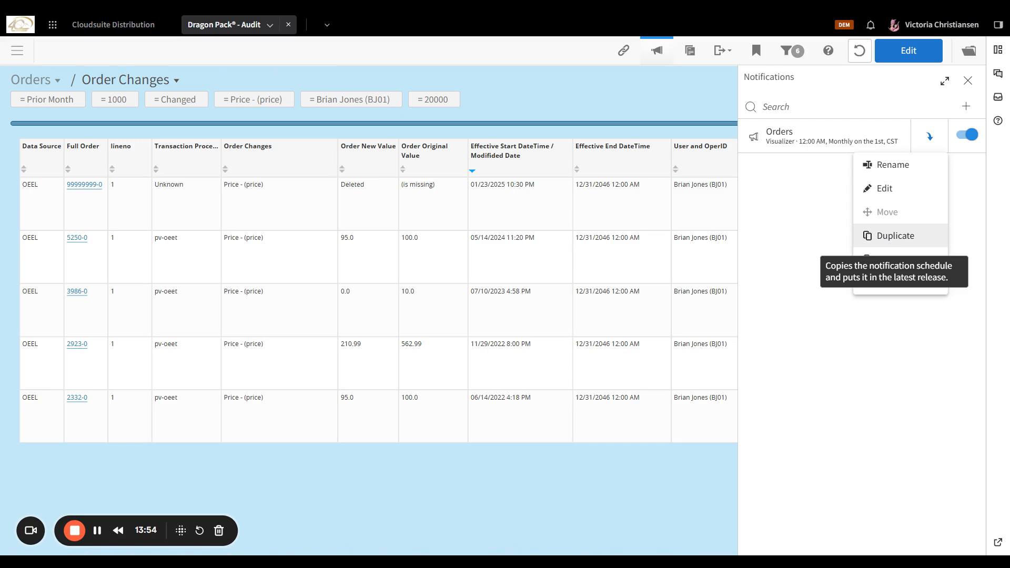
Cancel the duplicate attempt and switch the Orders notification schedule off.
click(886, 241)
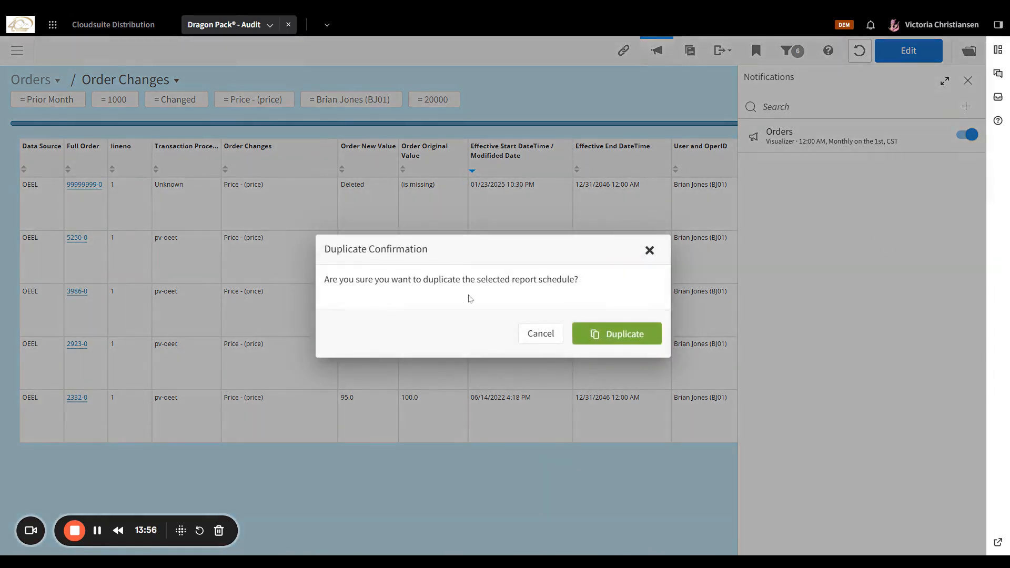
click(544, 332)
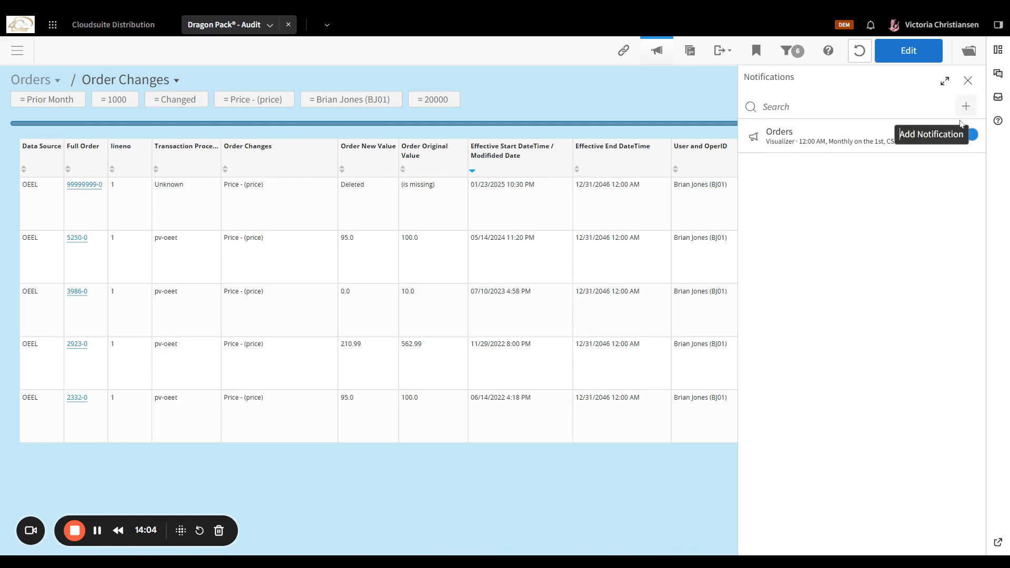
click(970, 141)
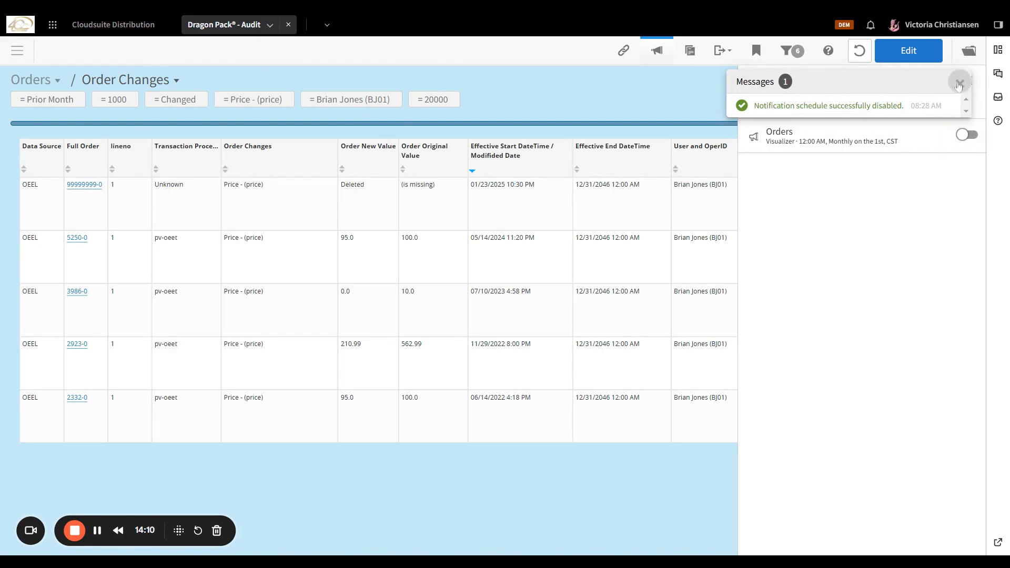
click(953, 85)
mouse_move(893, 141)
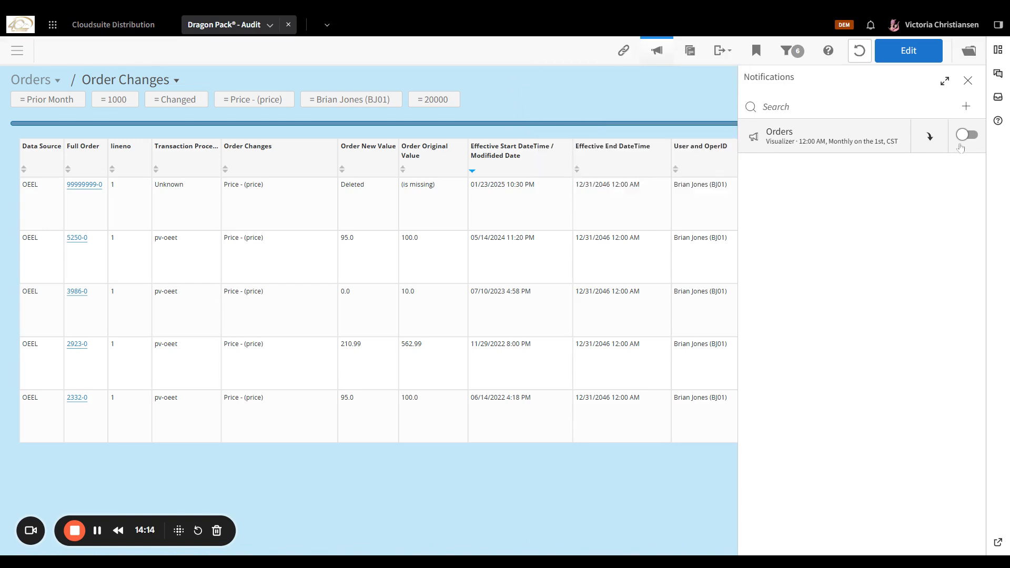
click(928, 137)
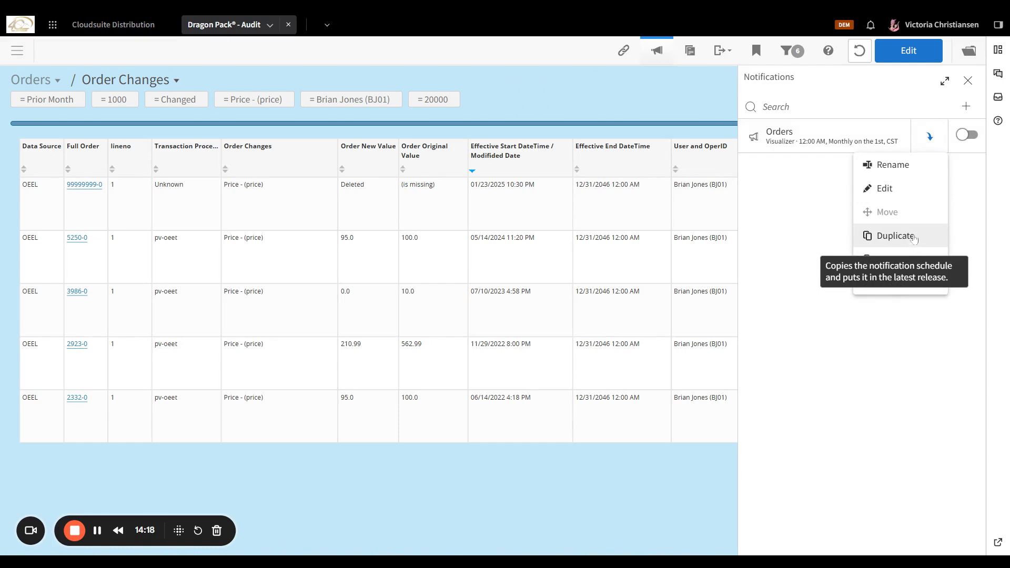
Close the notifications panel and reset the Order Changes report filters to defaults.
click(968, 81)
click(968, 81)
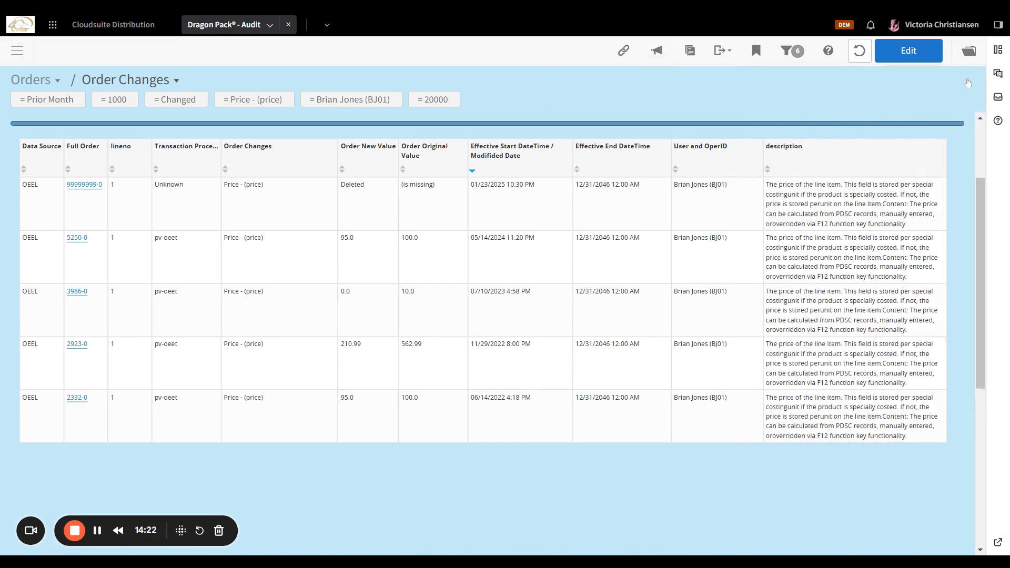
click(865, 122)
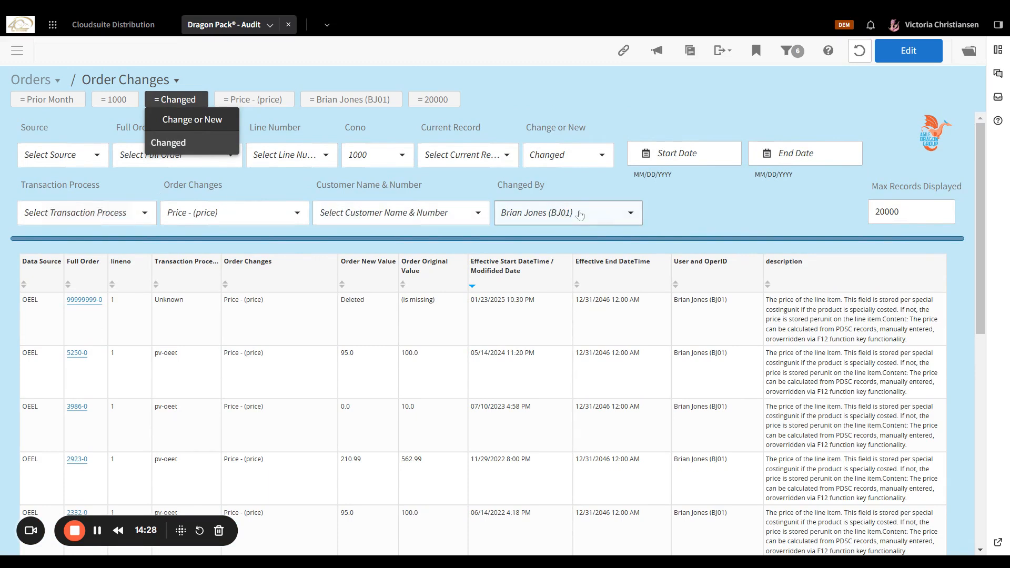
click(66, 104)
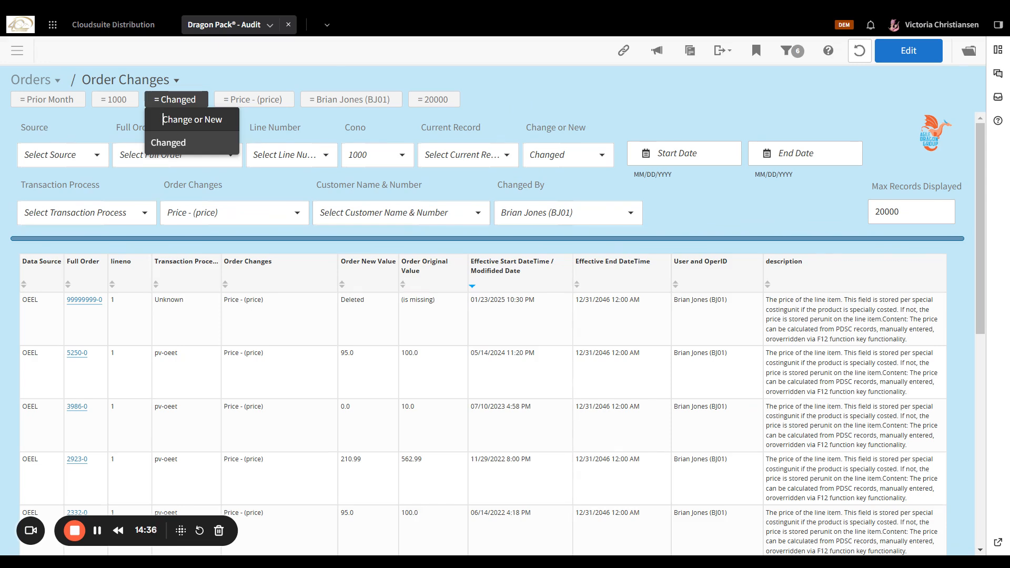
click(858, 50)
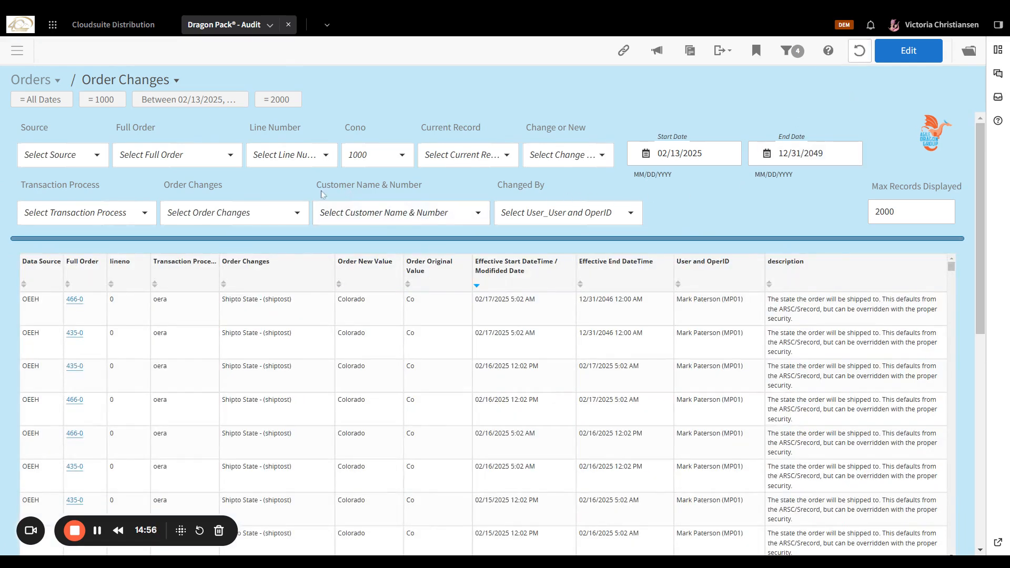
Check the Change or New choices, then go back to the Audit home page via the logo.
click(565, 163)
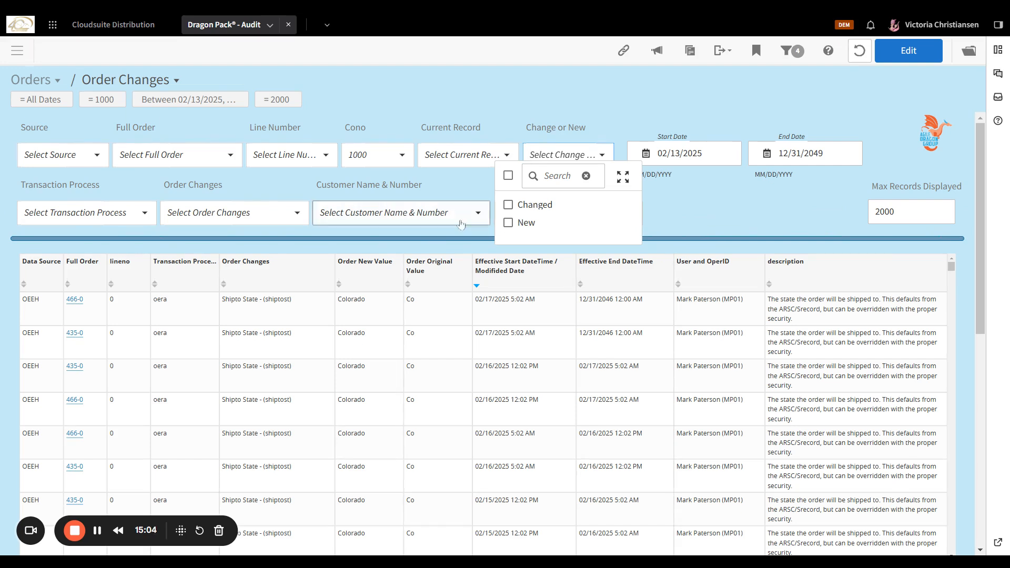
click(705, 212)
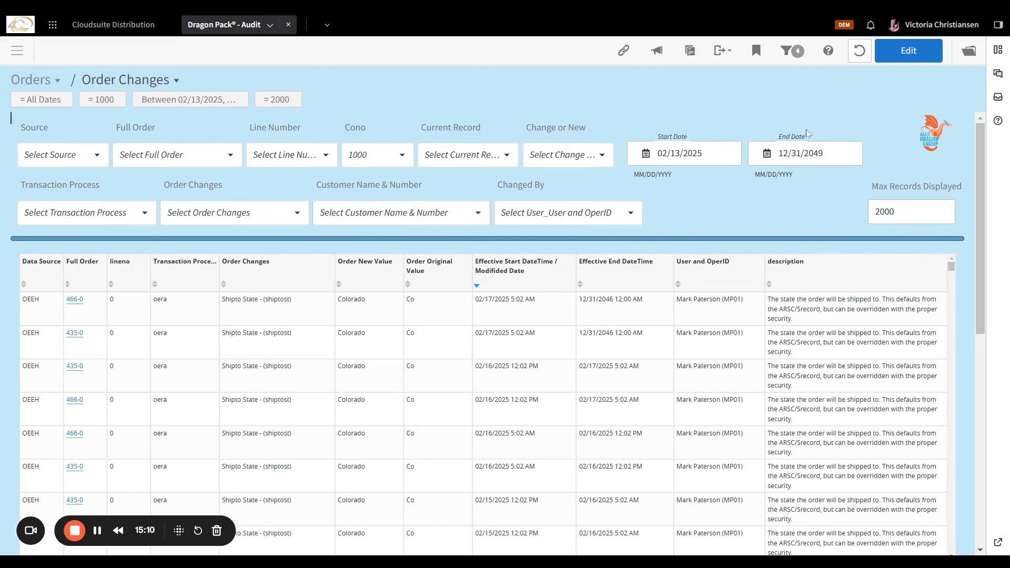
click(933, 138)
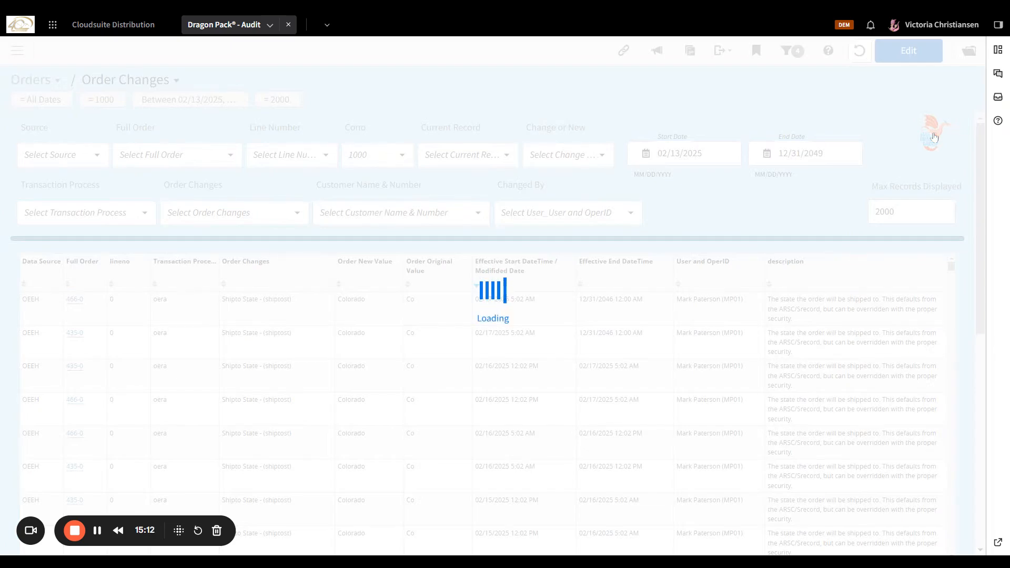